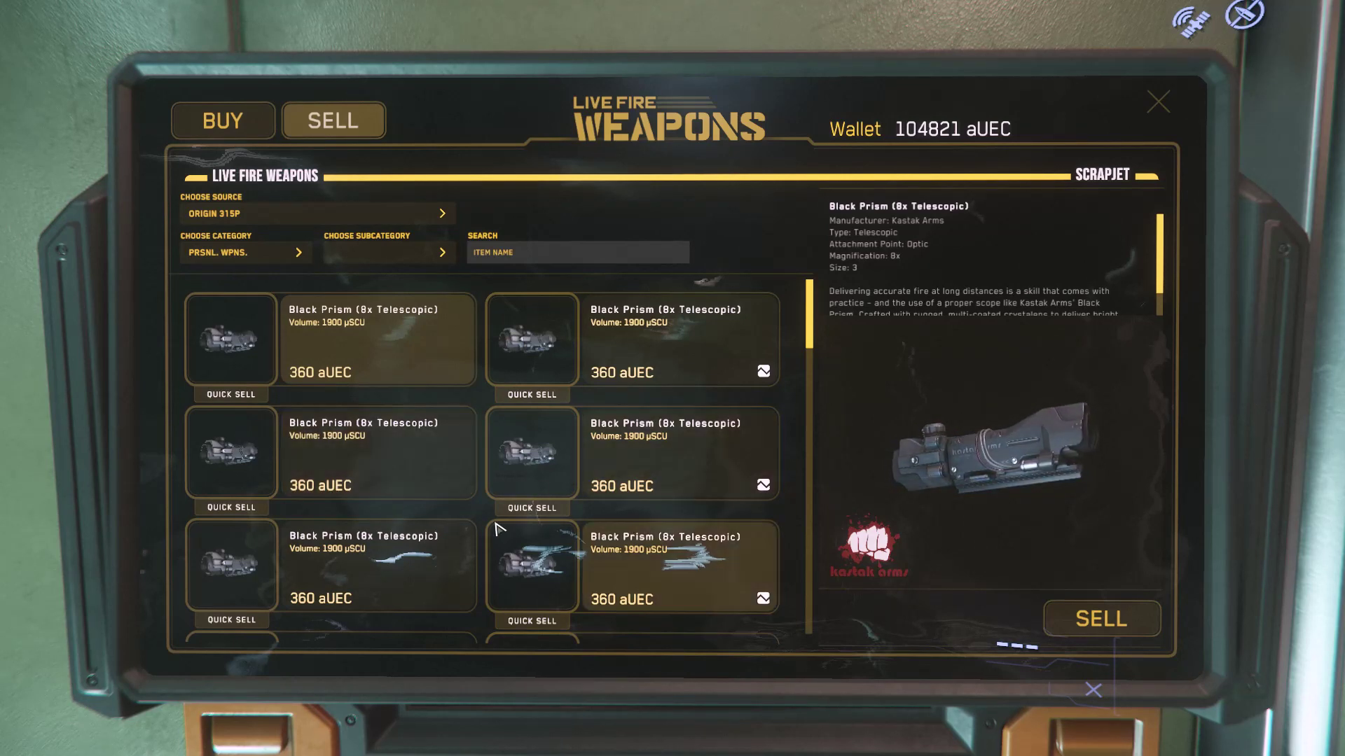
Look through the telescopic scopes available to sell from the Origin 315p in the personal weapons category
scroll(478, 450, "down", 2)
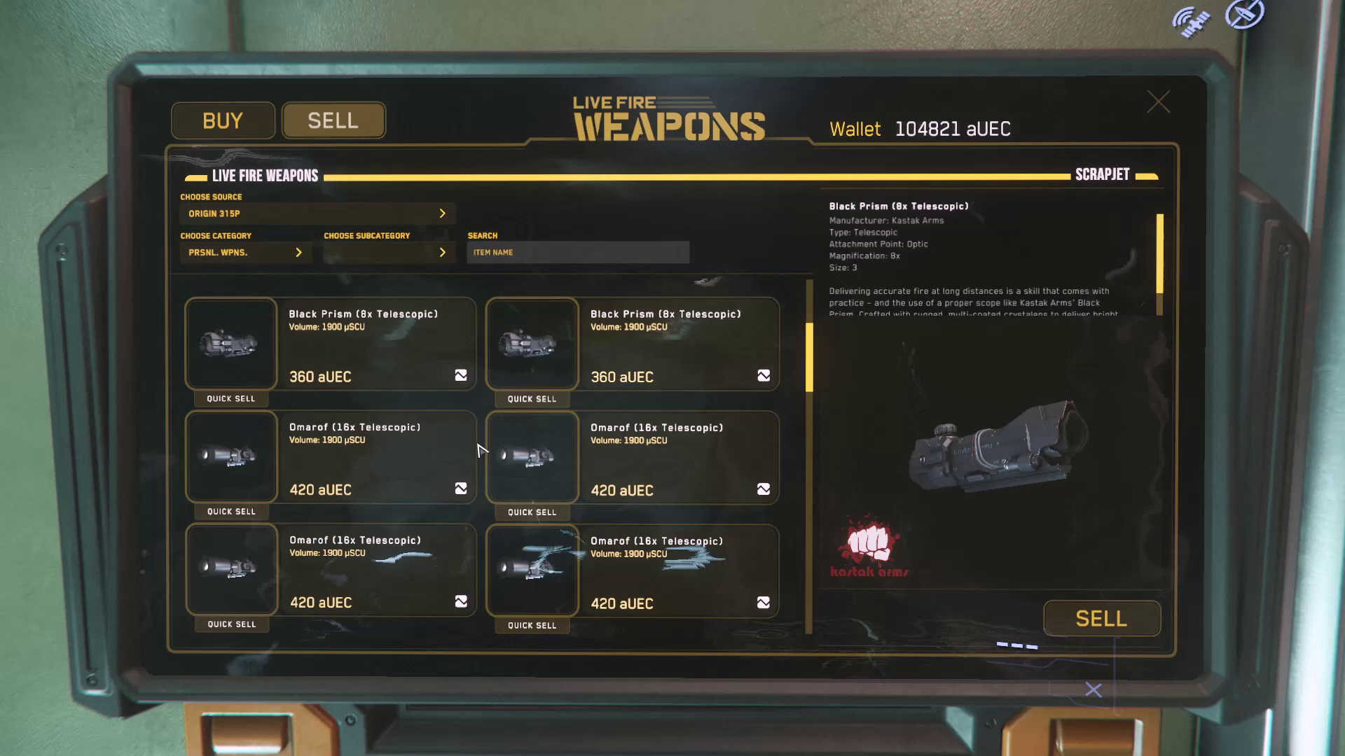
scroll(466, 465, "down", 2)
scroll(467, 472, "down", 1)
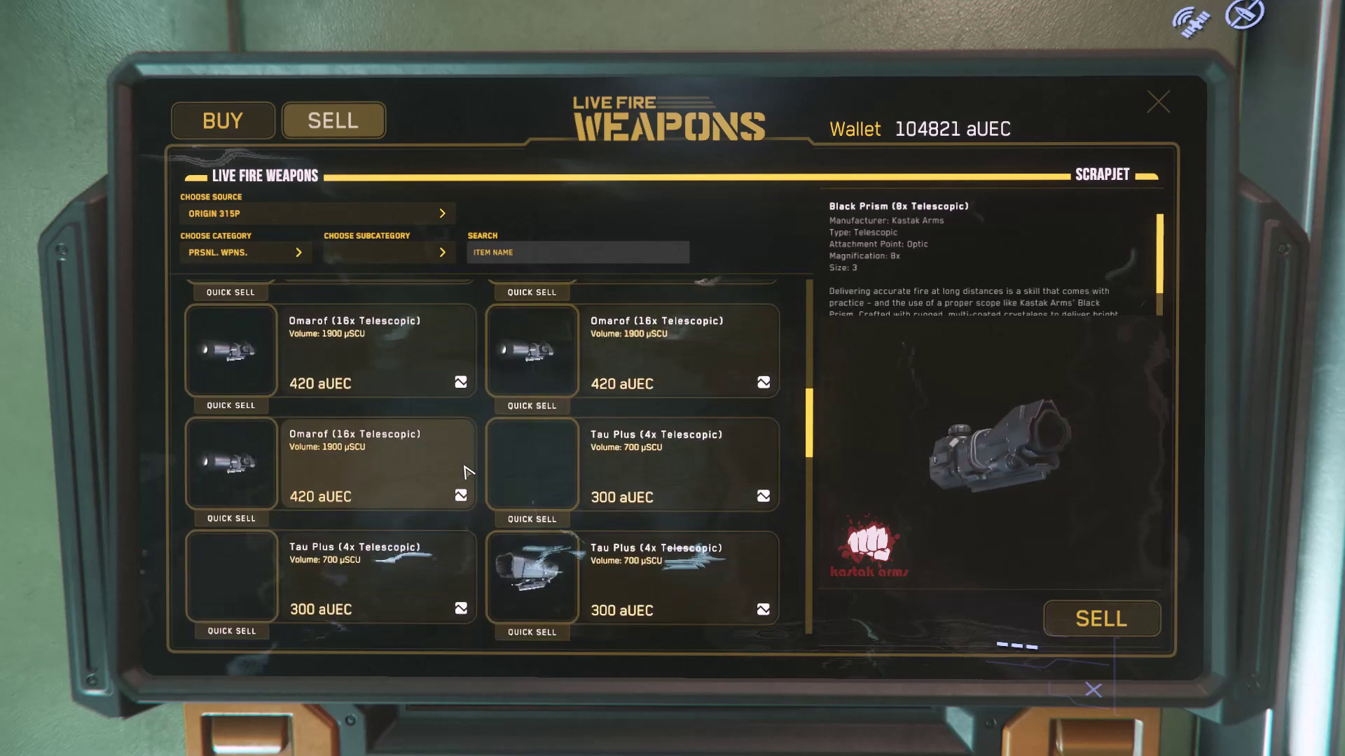
scroll(414, 499, "down", 1)
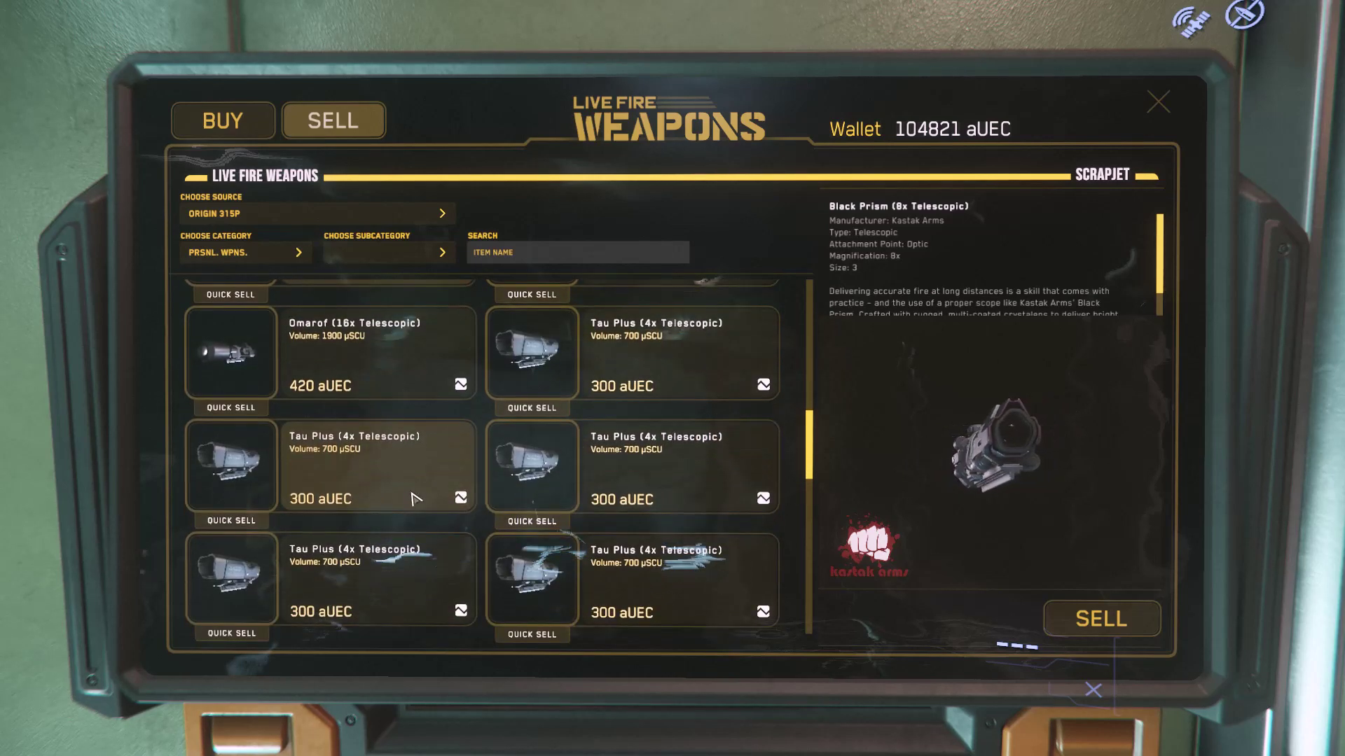
scroll(413, 499, "up", 3)
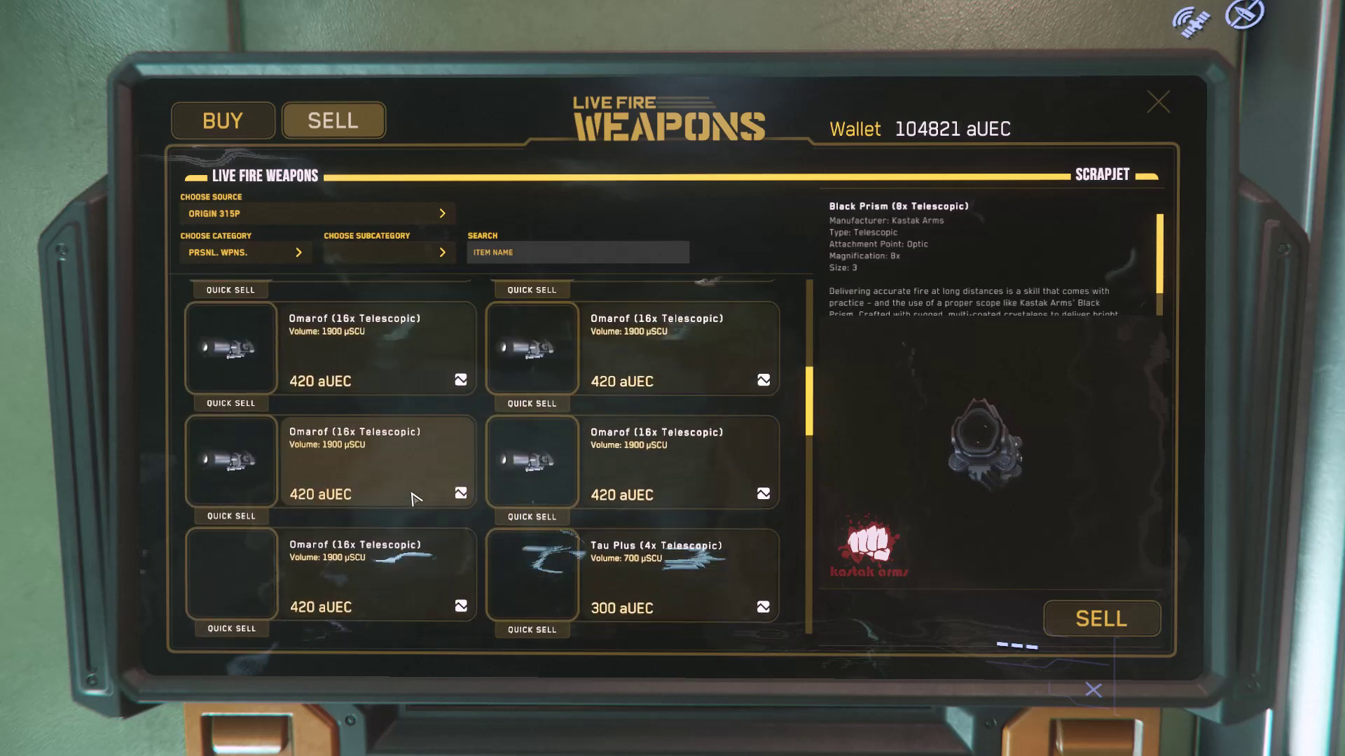
scroll(413, 498, "down", 4)
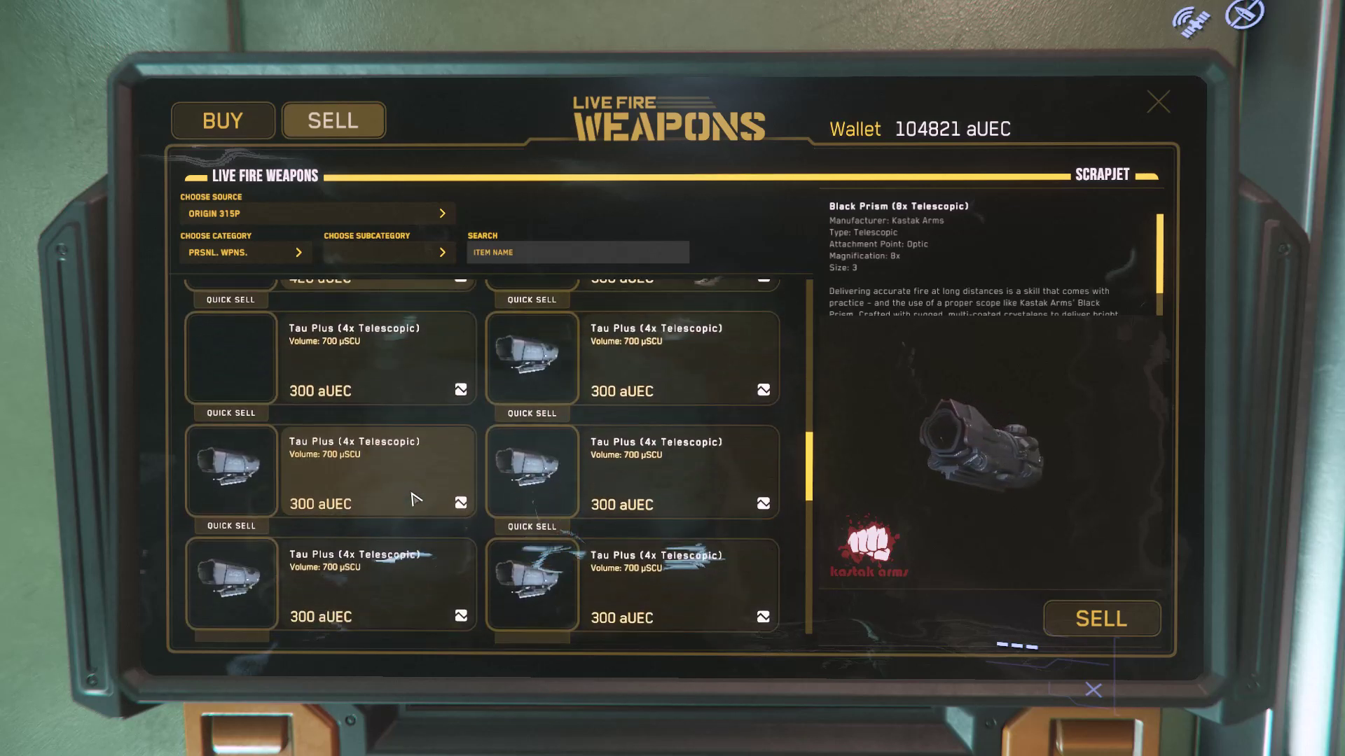
scroll(413, 499, "down", 4)
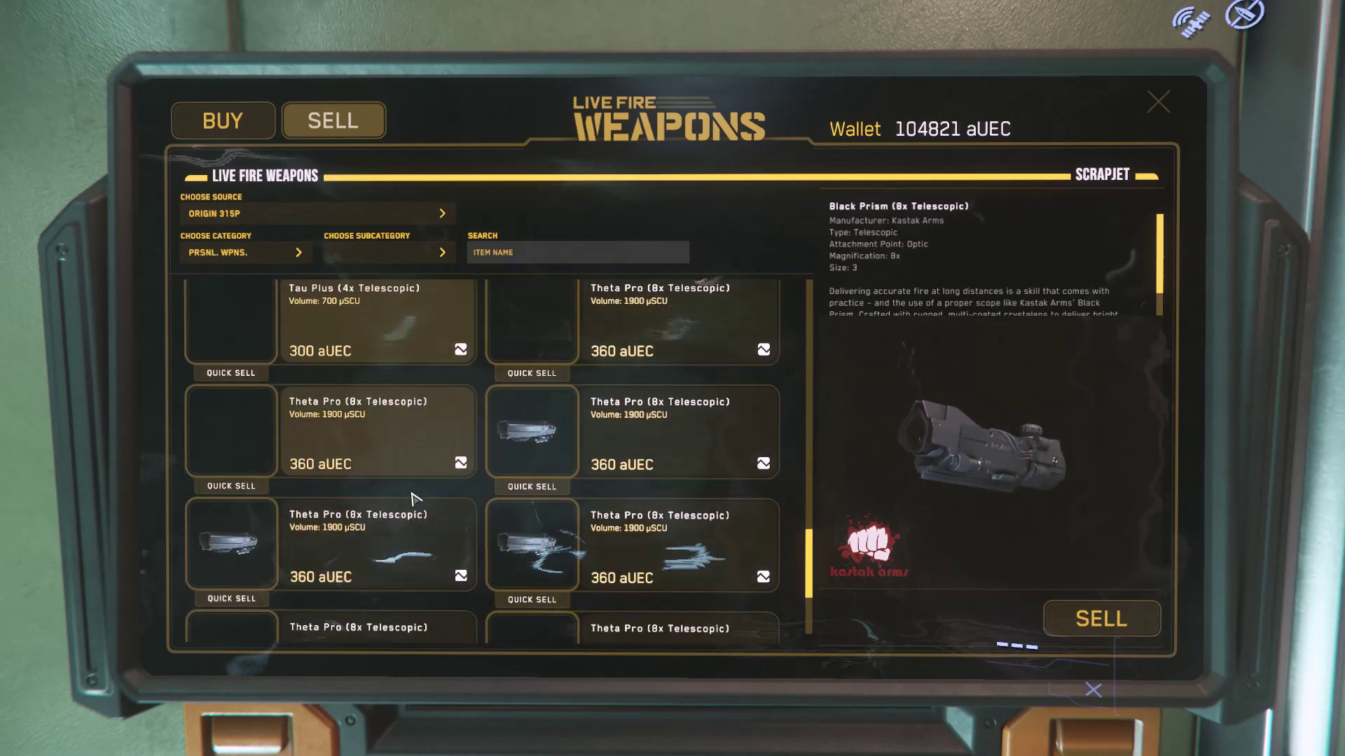
scroll(374, 514, "down", 1)
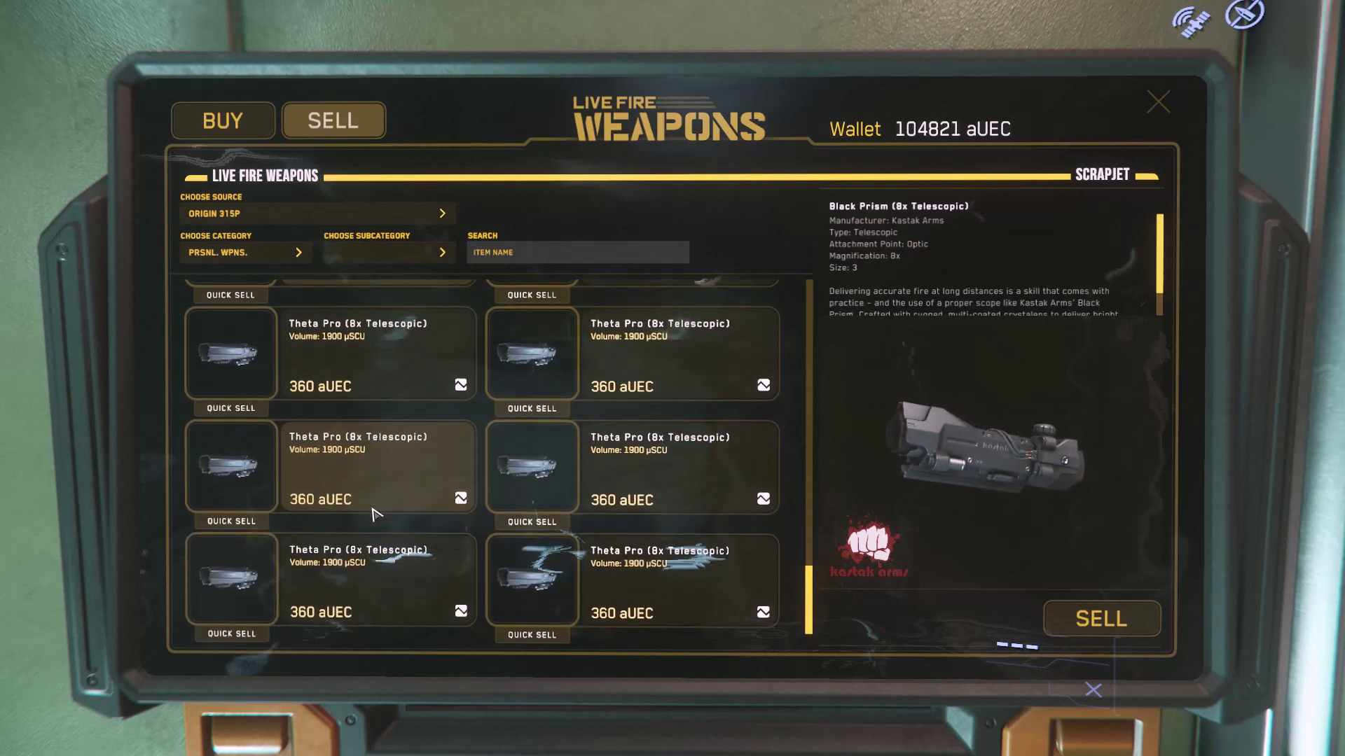
scroll(373, 513, "up", 3)
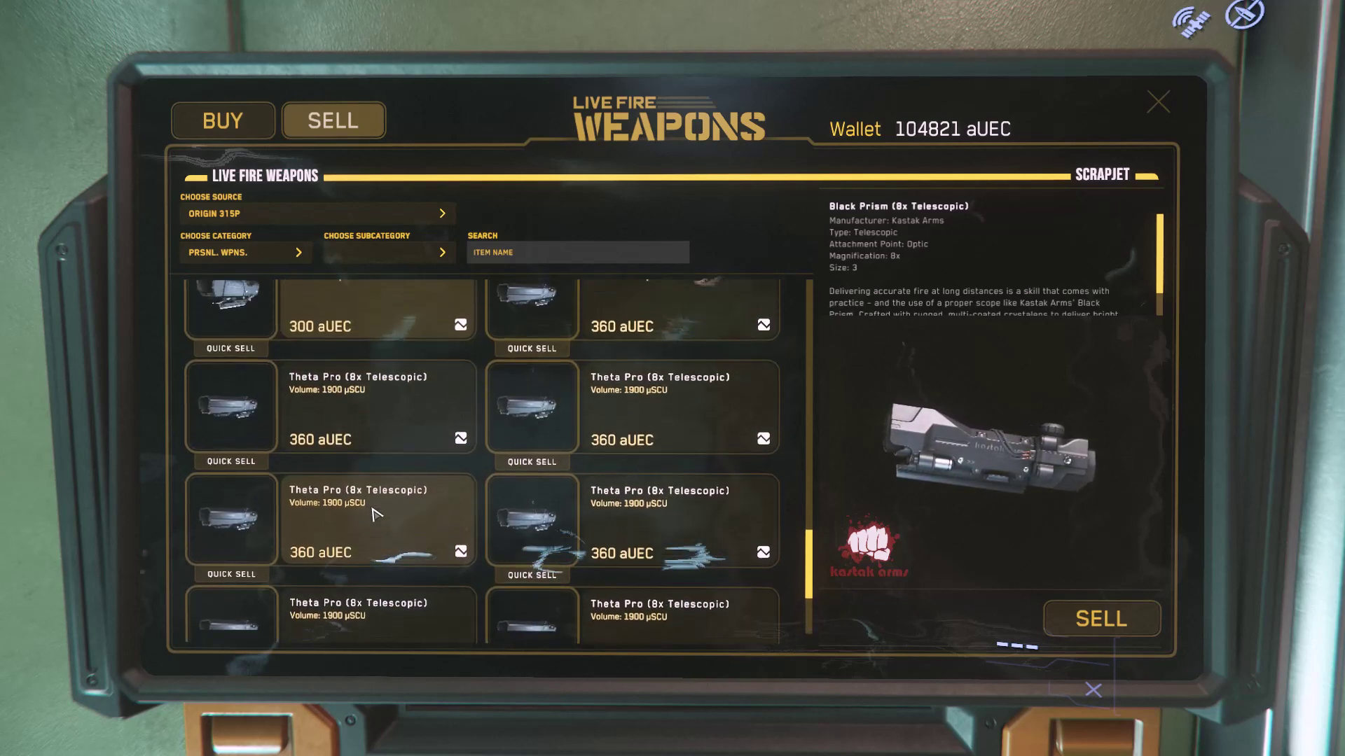
scroll(374, 514, "up", 4)
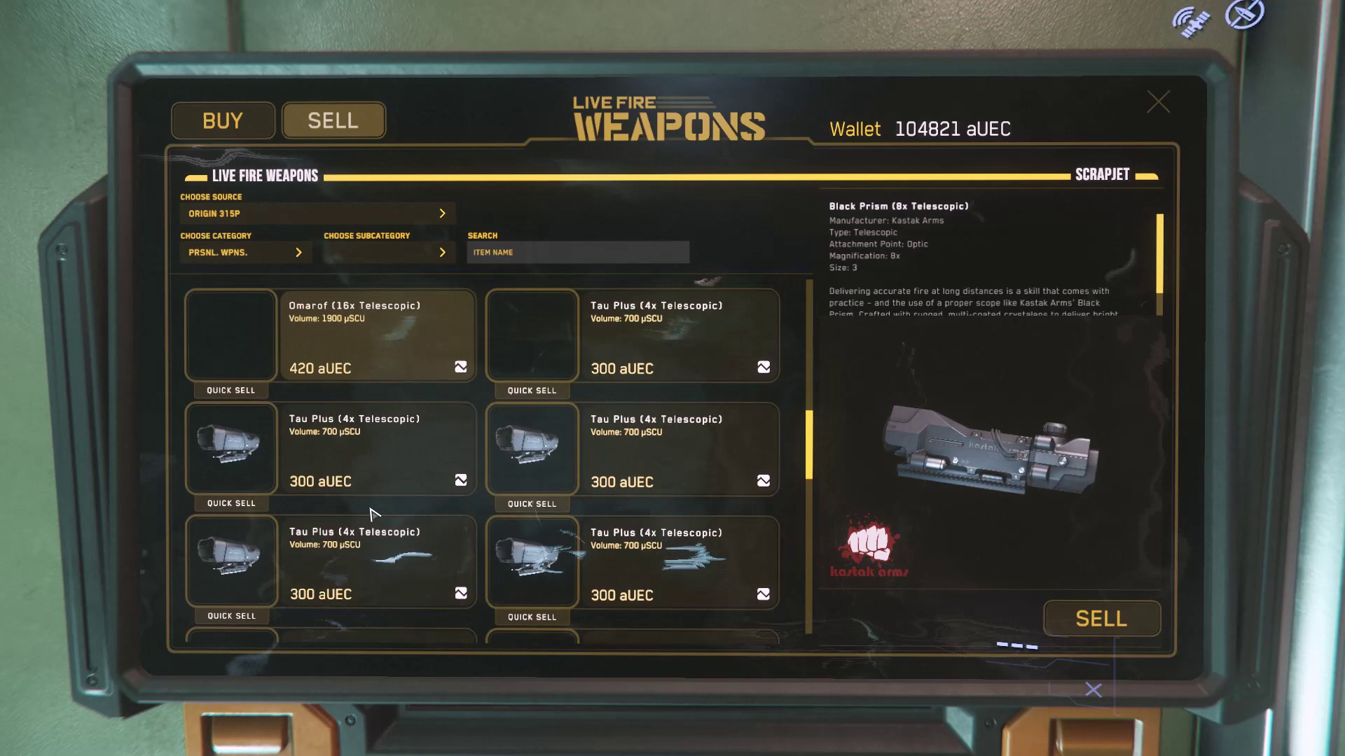
scroll(373, 513, "up", 4)
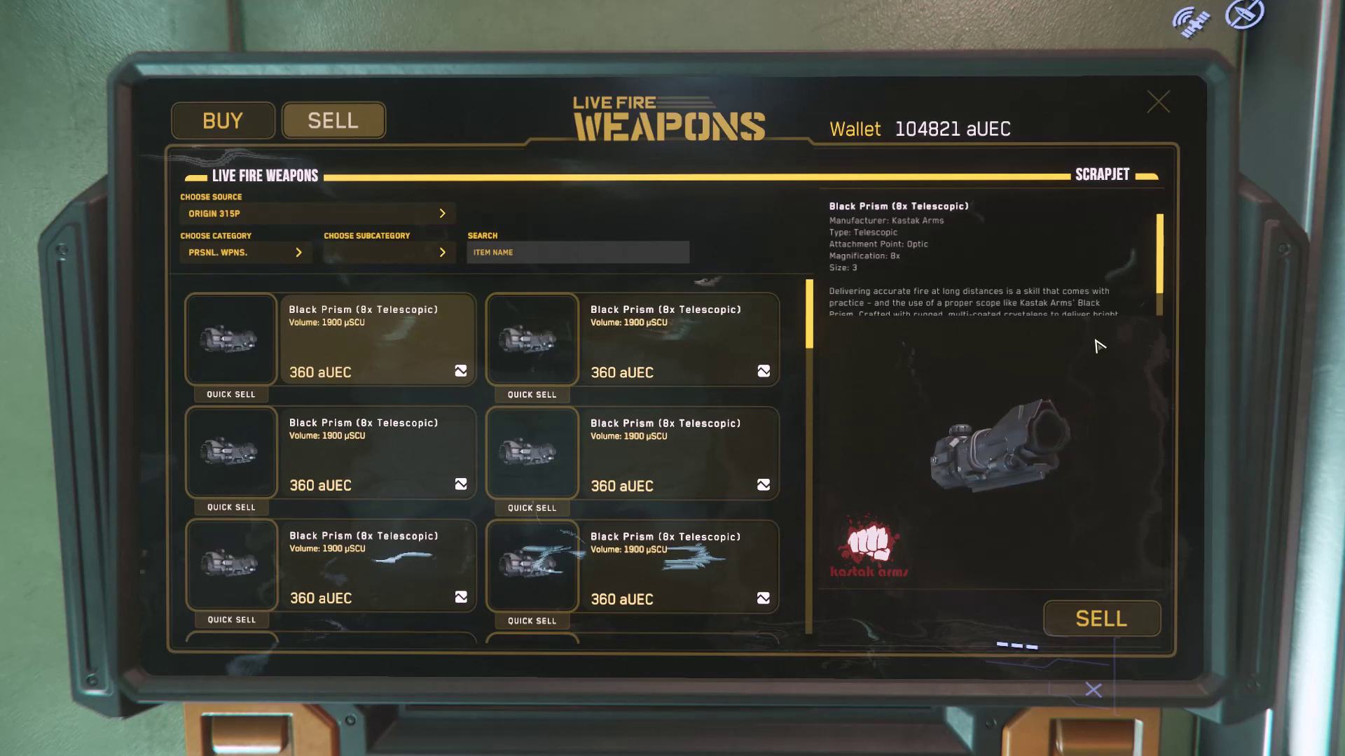
Sell all six Black Prism (8x Telescopic) scopes from the Origin 315p one at a time, confirming each sale
left_click(1101, 617)
left_click(696, 622)
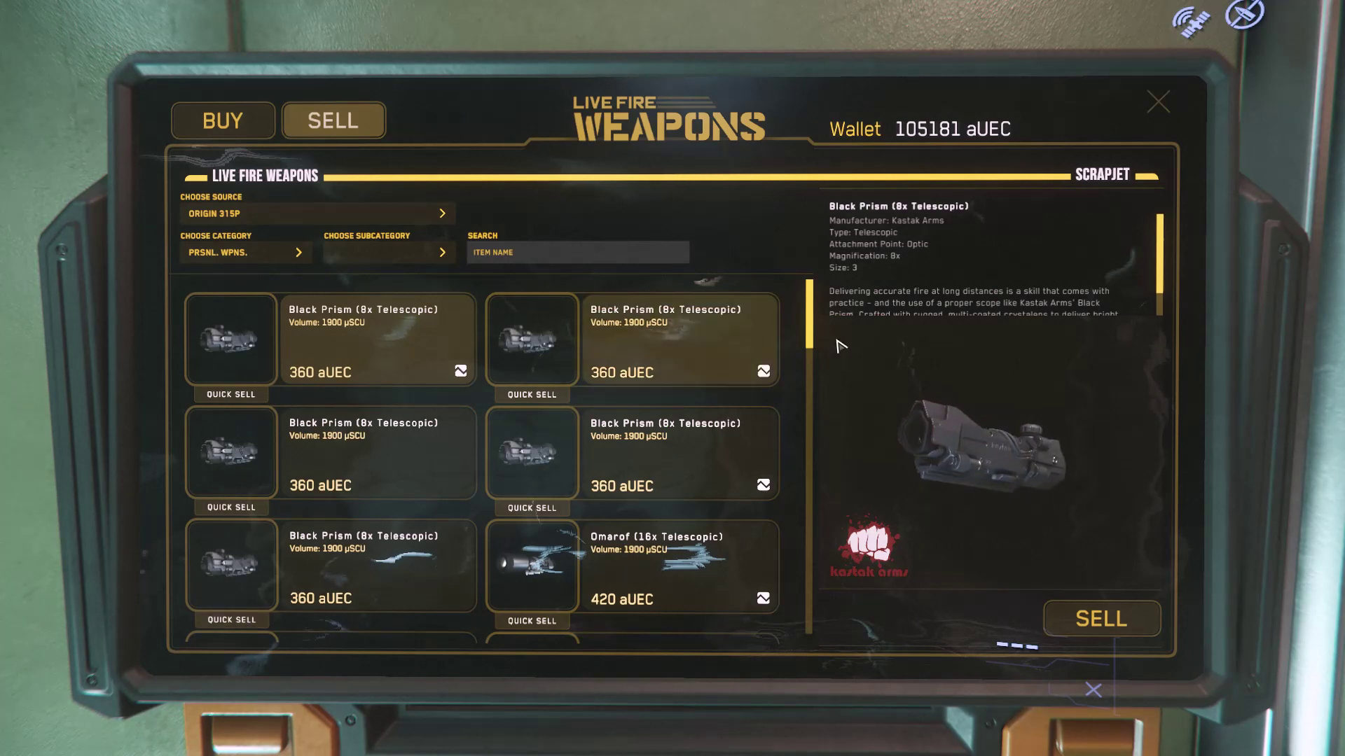
left_click(1102, 620)
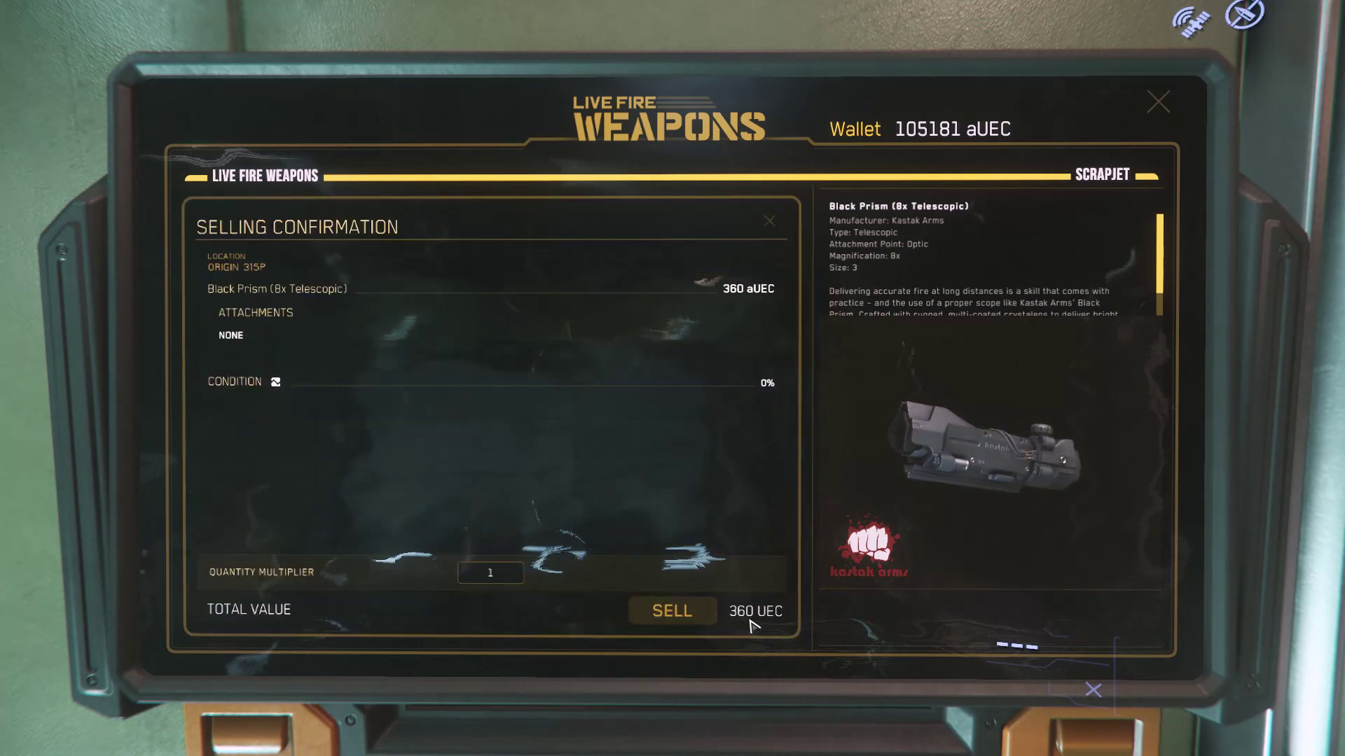
left_click(696, 623)
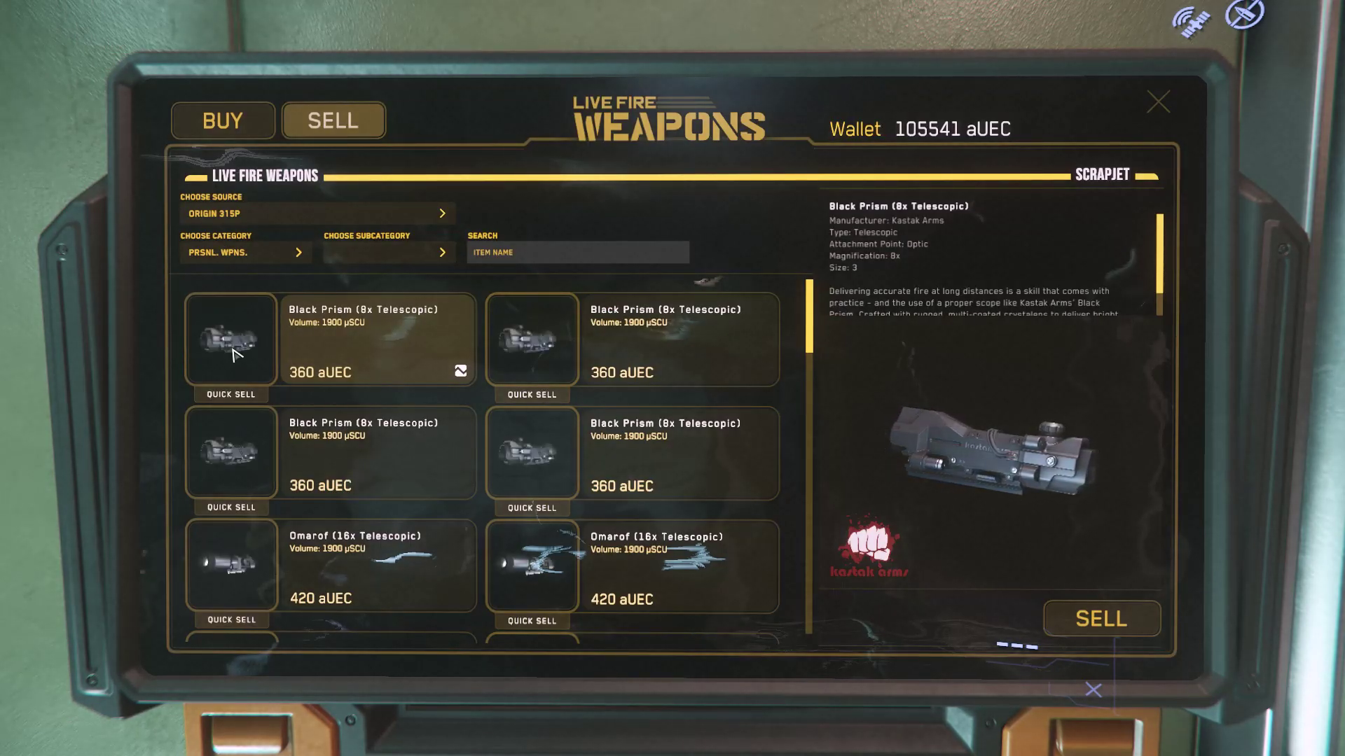
left_click(1101, 621)
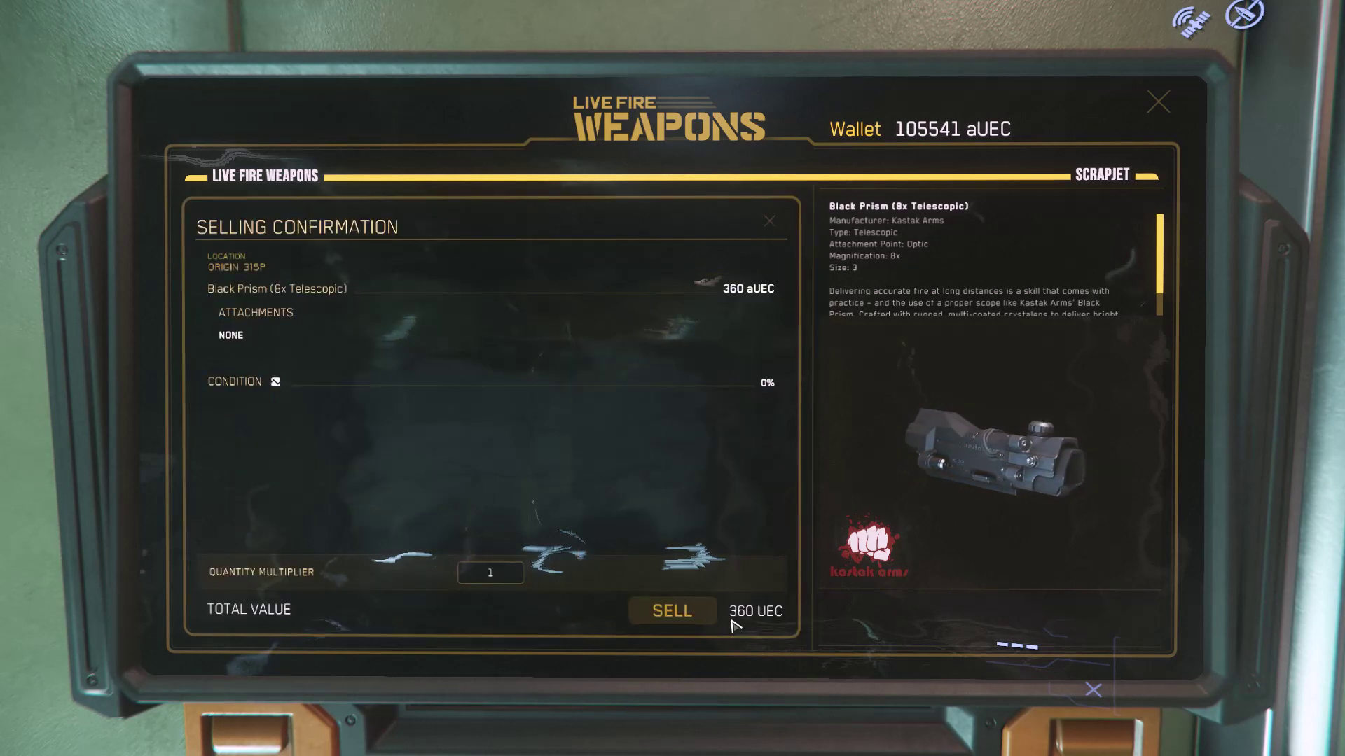
left_click(694, 622)
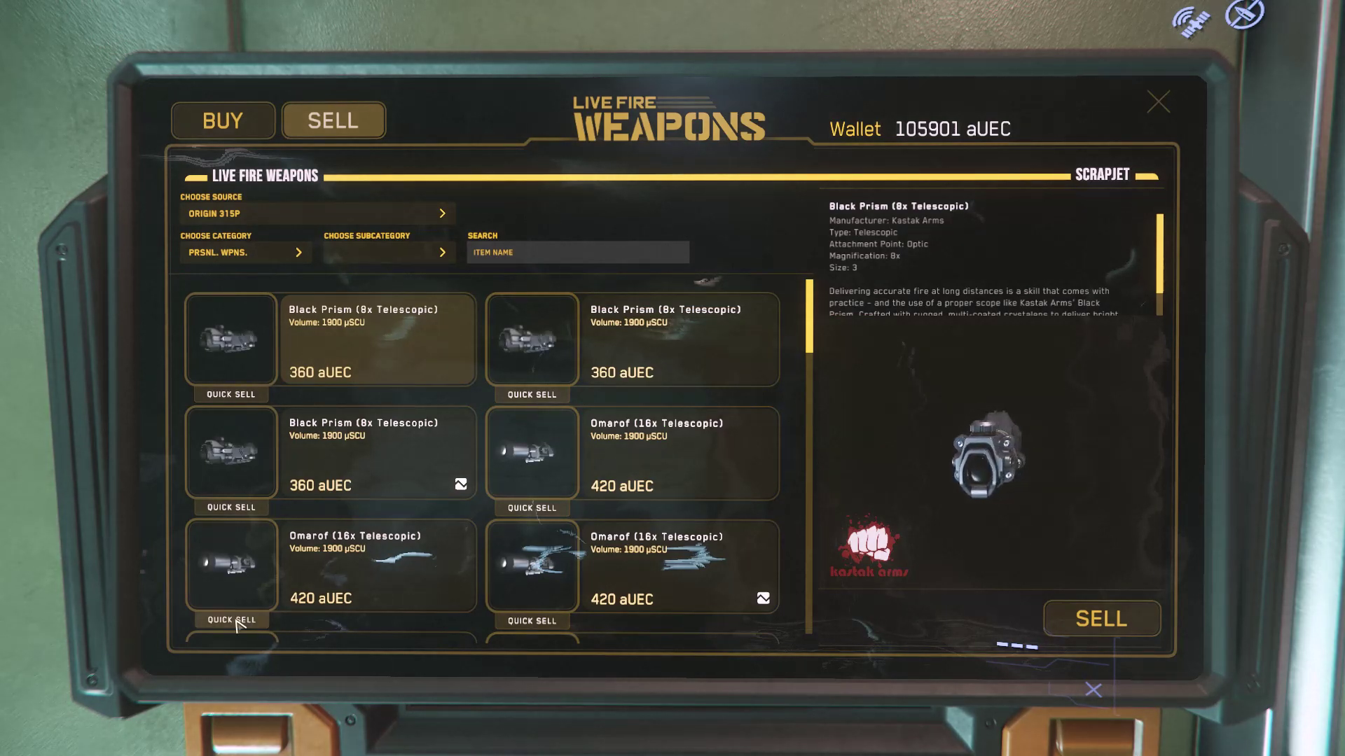
left_click(1101, 619)
left_click(693, 624)
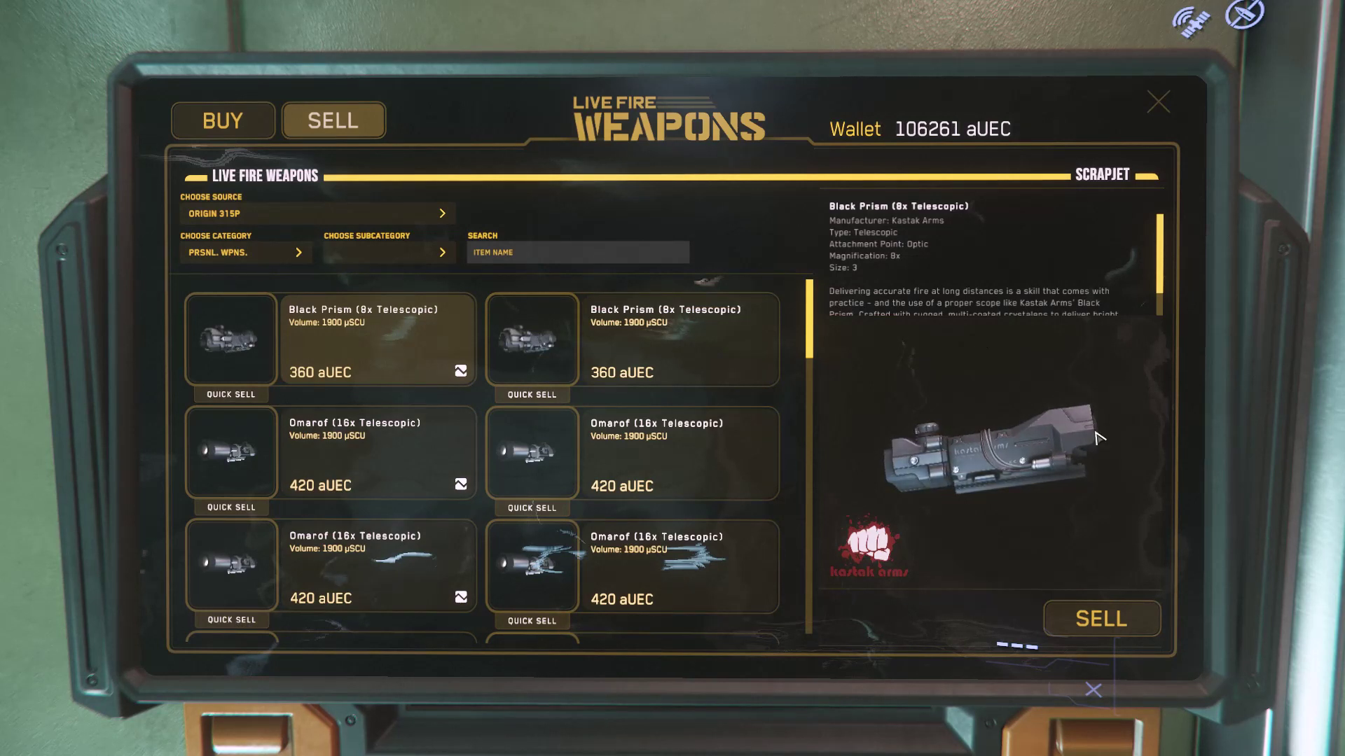
left_click(1099, 620)
left_click(701, 622)
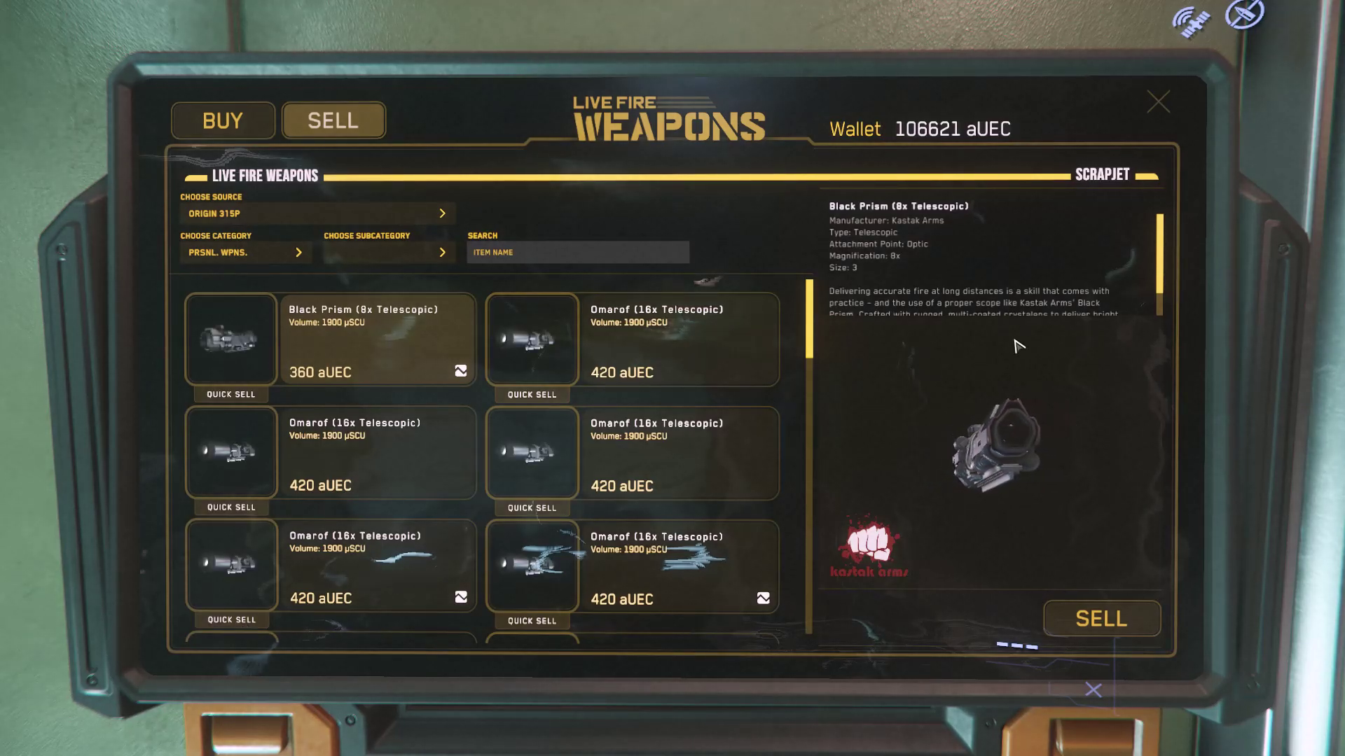
left_click(1101, 619)
left_click(692, 623)
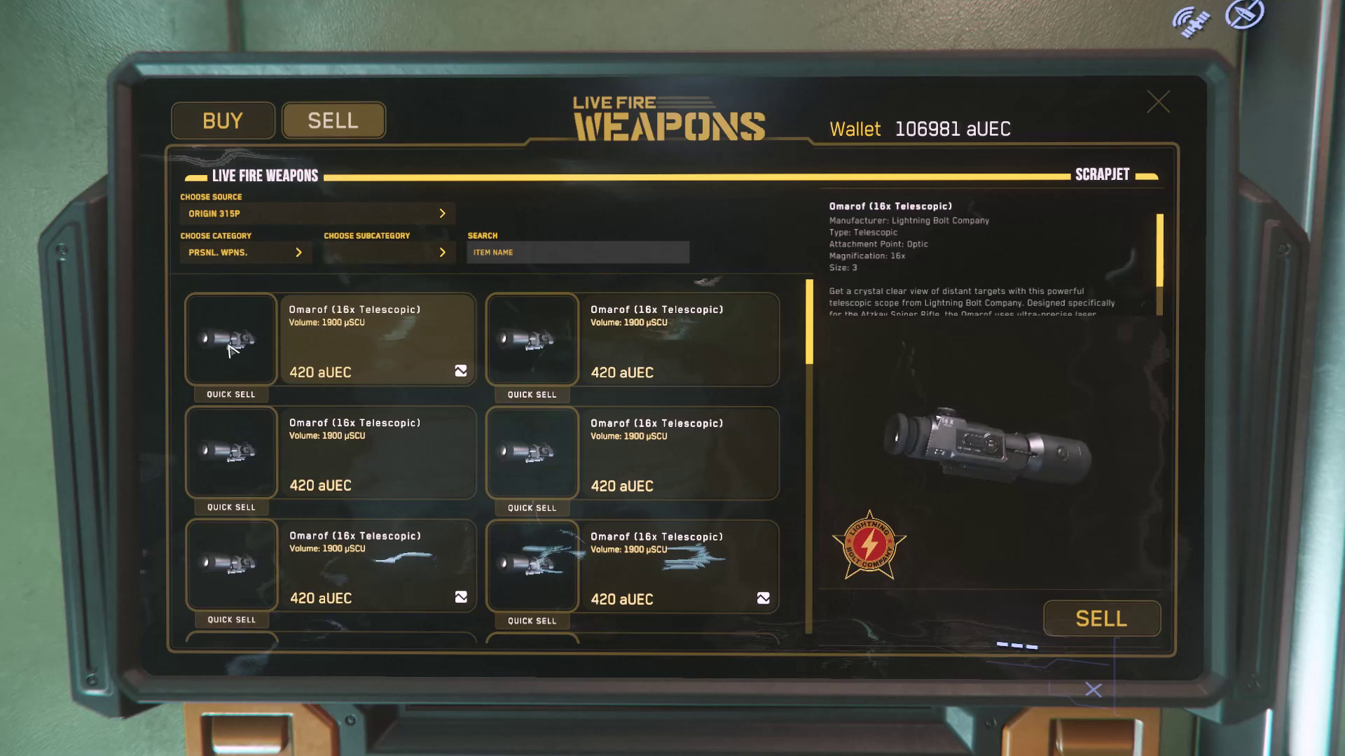
Sell four Omarof (16x Telescopic) scopes from the Origin 315p one at a time, confirming each sale
left_click(1099, 615)
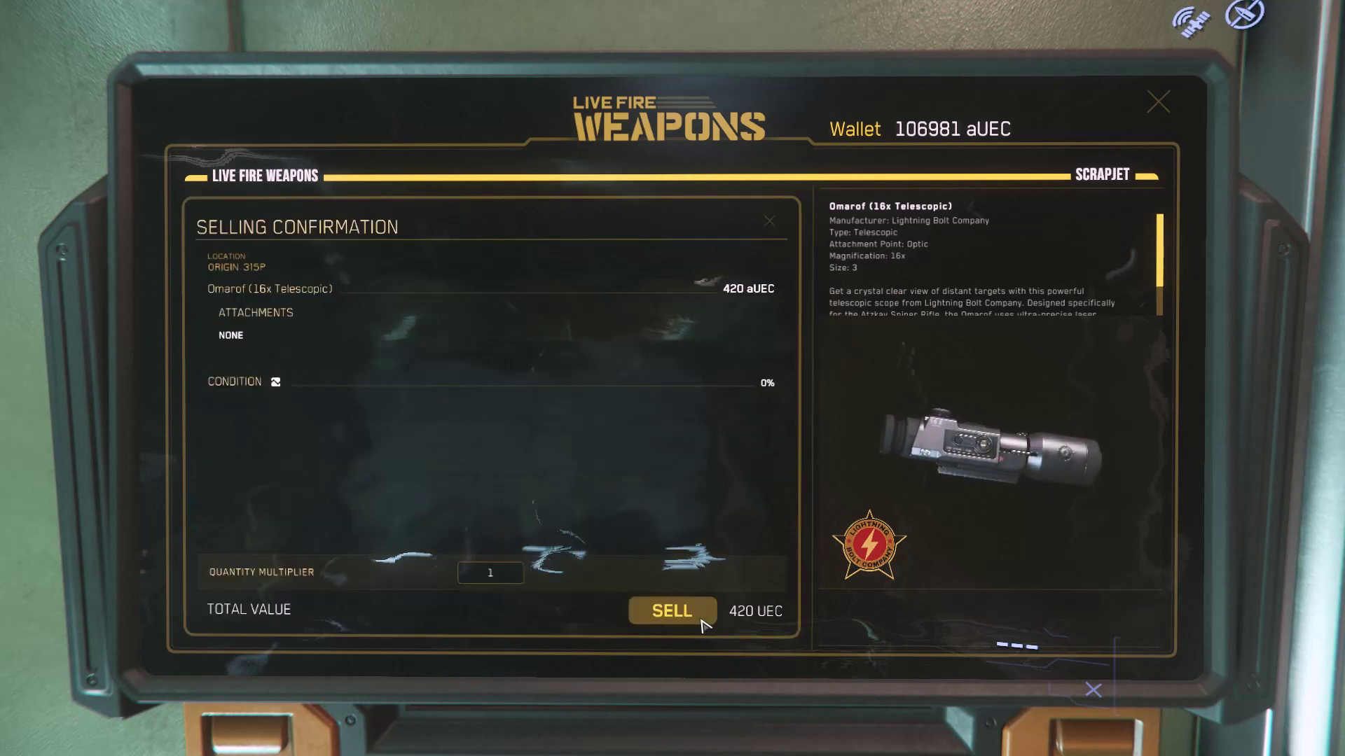
left_click(690, 625)
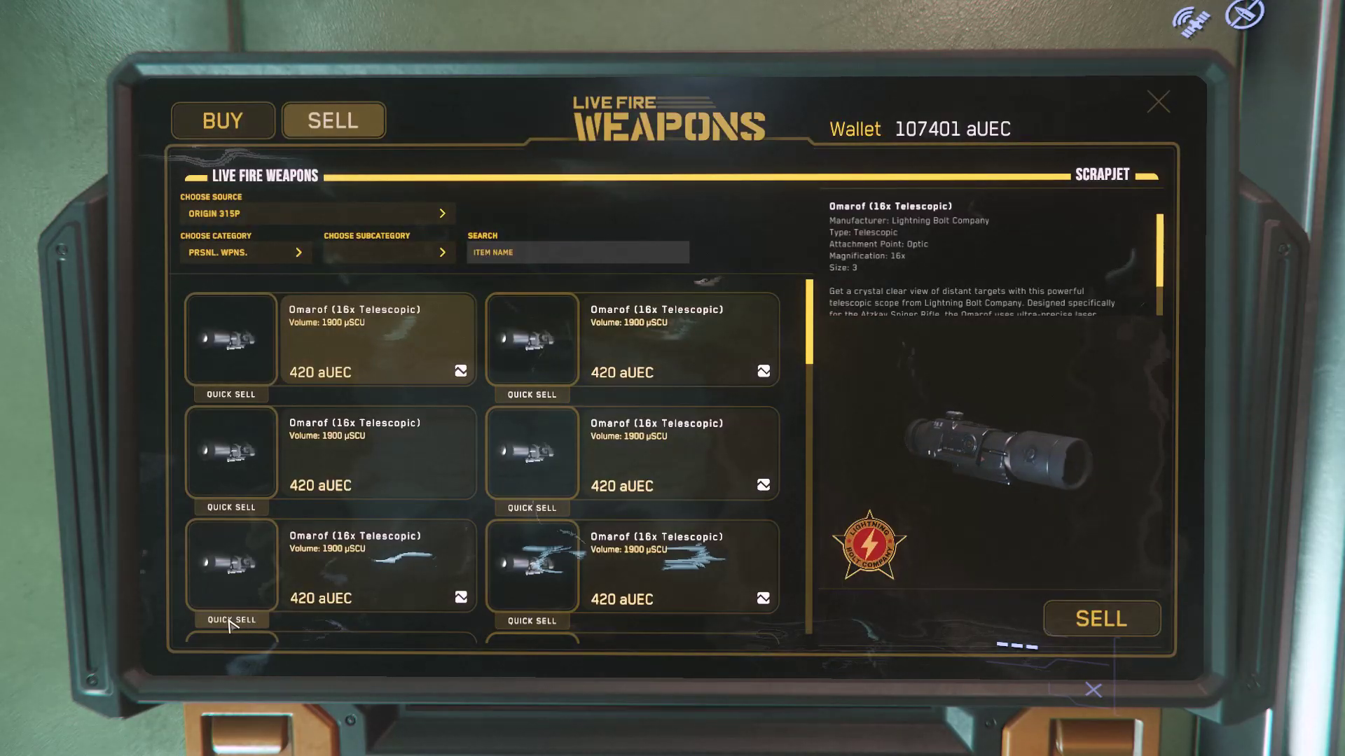
left_click(1096, 620)
left_click(688, 624)
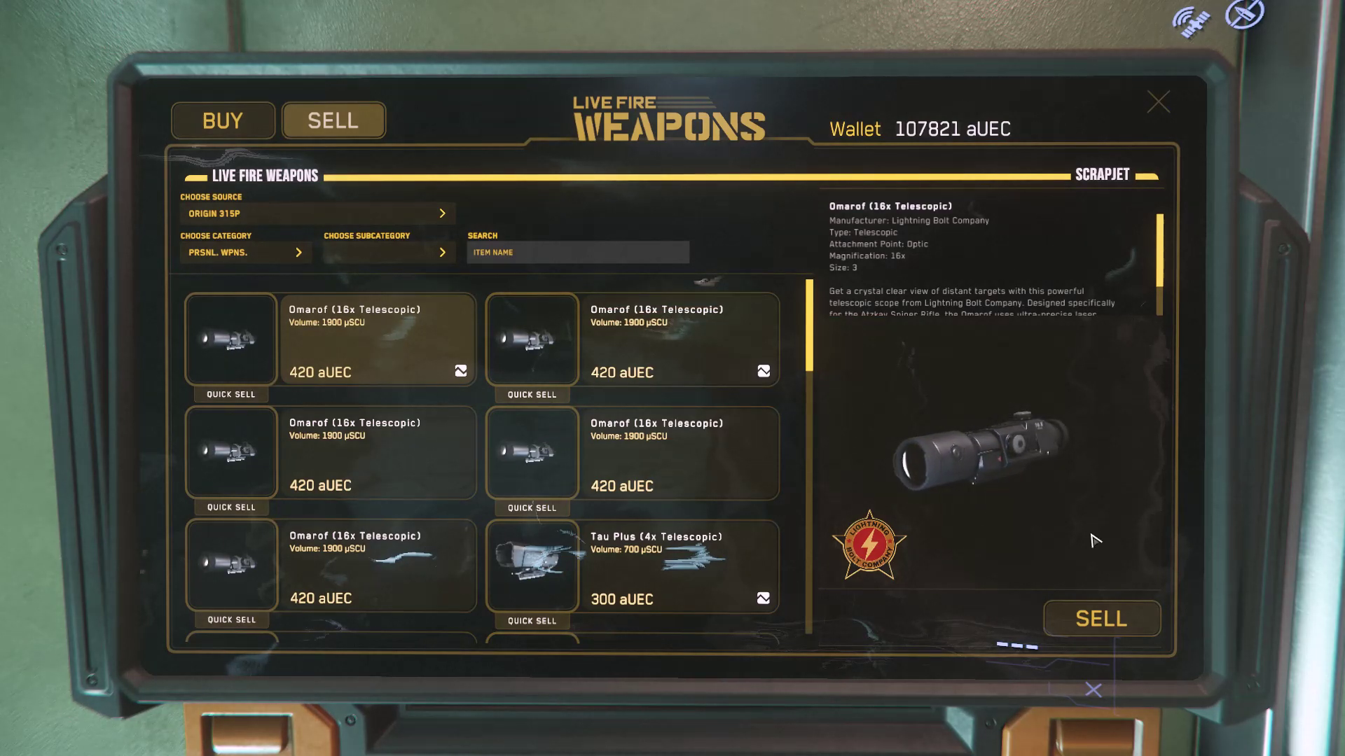
left_click(1094, 619)
left_click(688, 625)
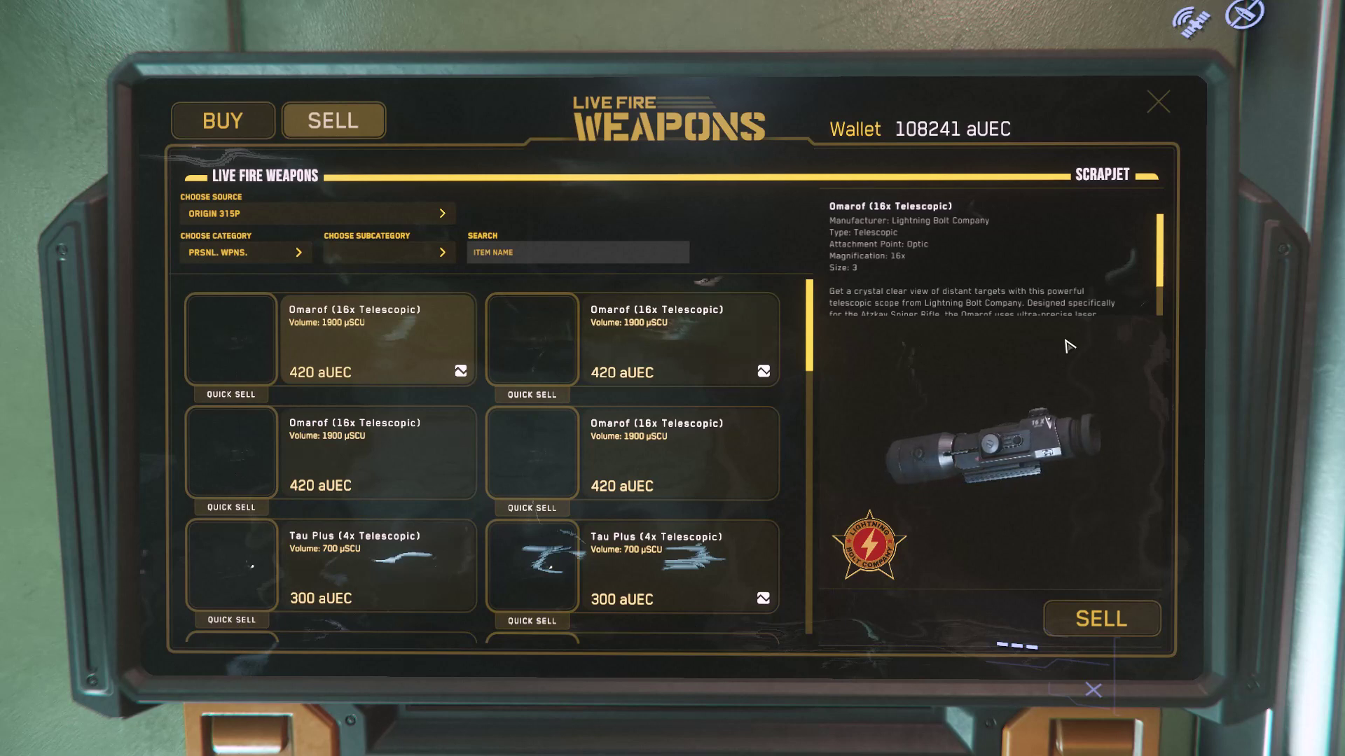
left_click(1095, 619)
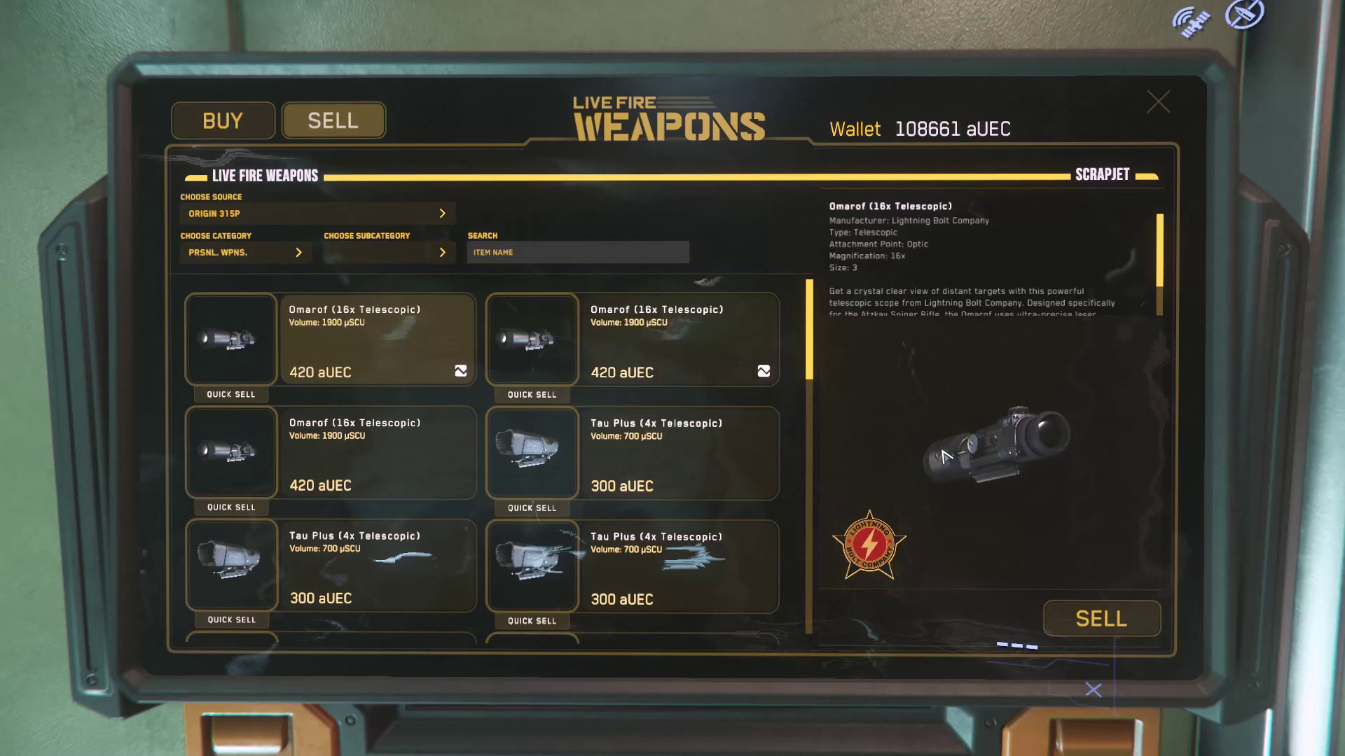
Switch to VoiceAttack and review the "sell item" command's spoken phrase and the first mouse-click action in its sequence
left_click_drag(0, 120, 852, 118)
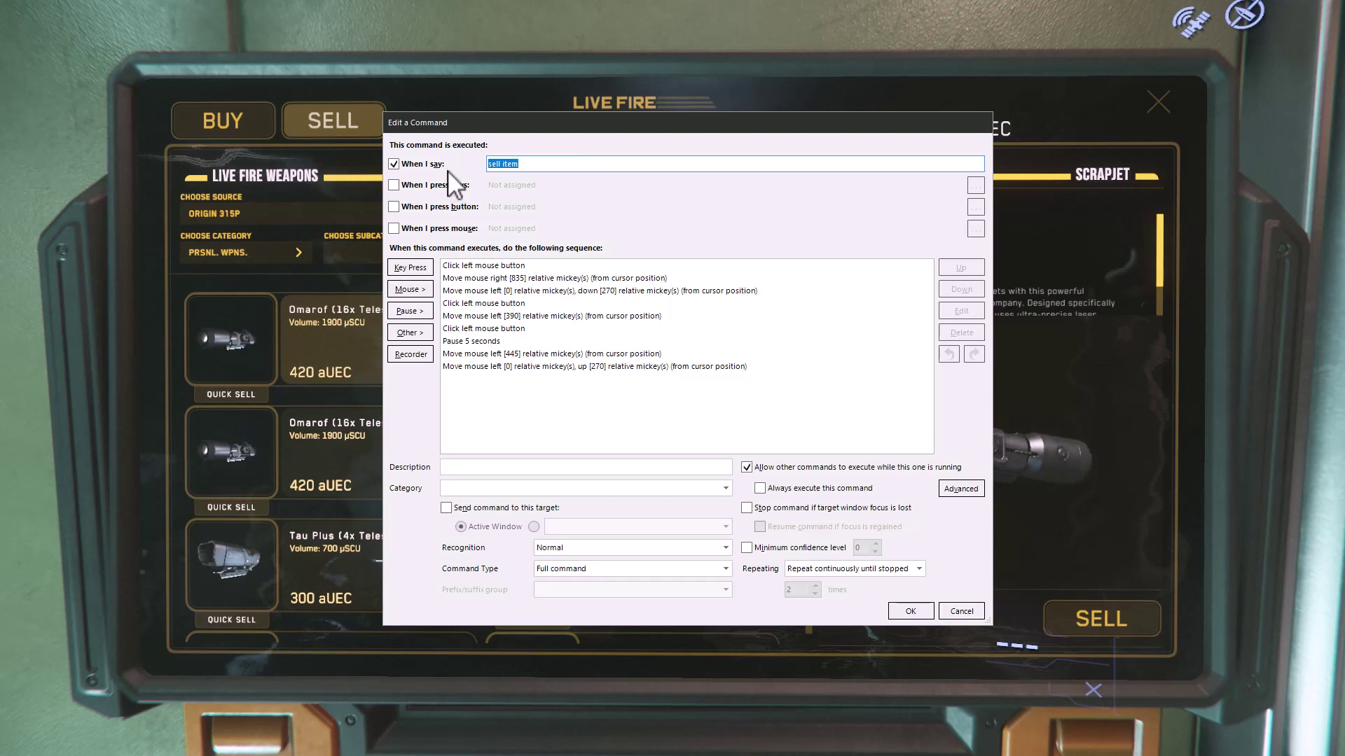
left_click(538, 163)
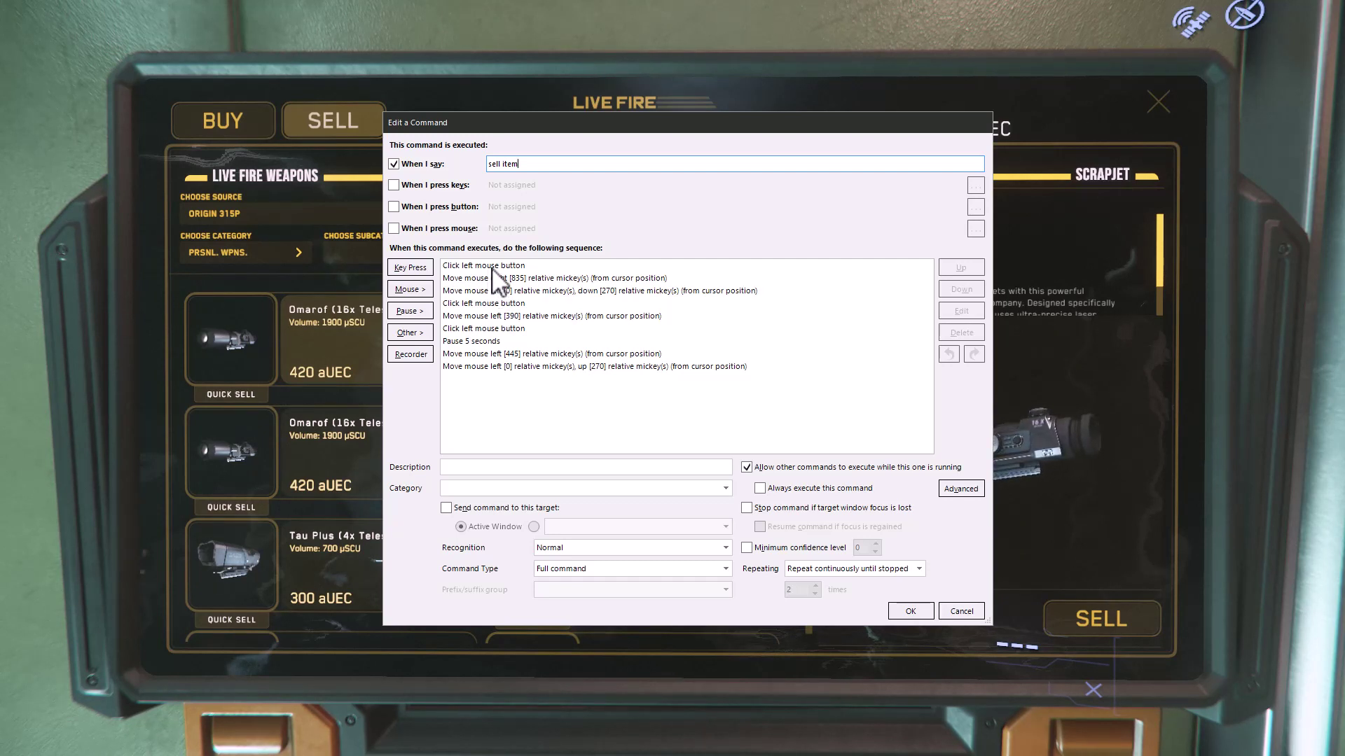
left_click(492, 267)
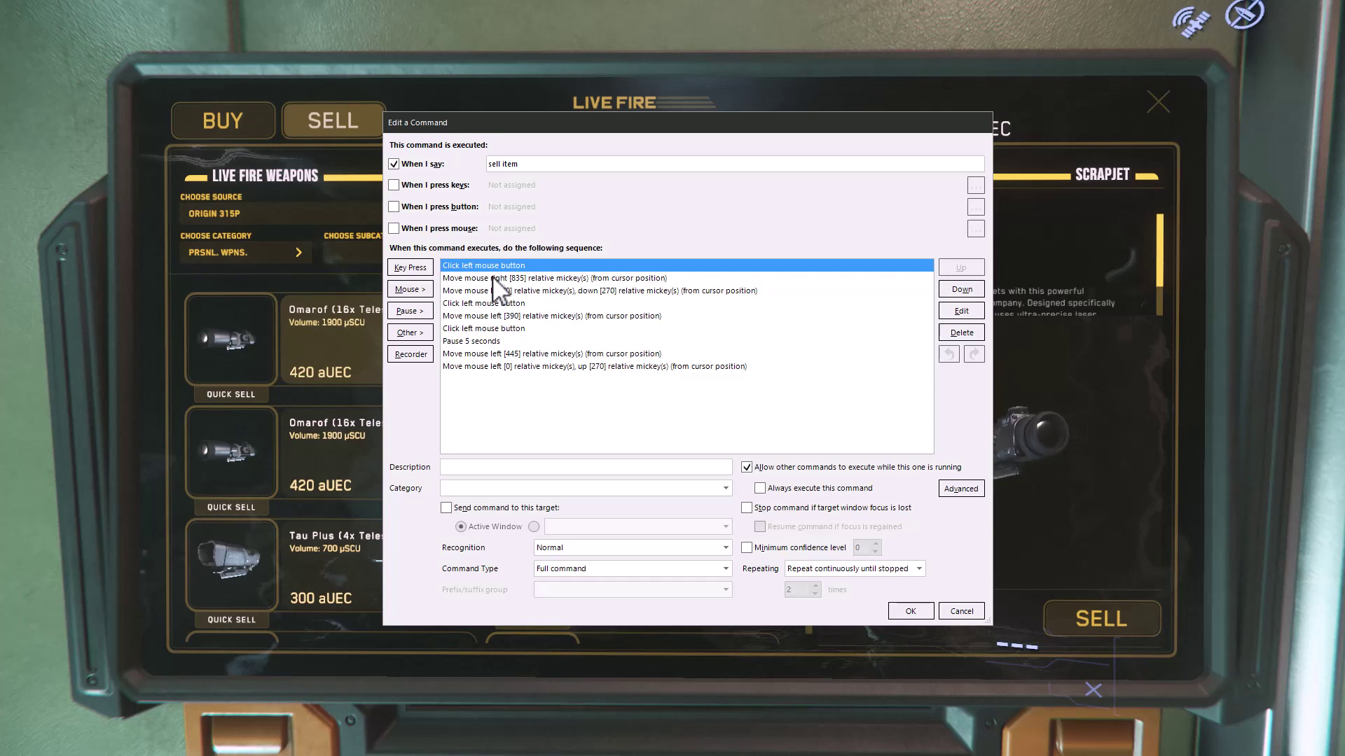
left_click(493, 279)
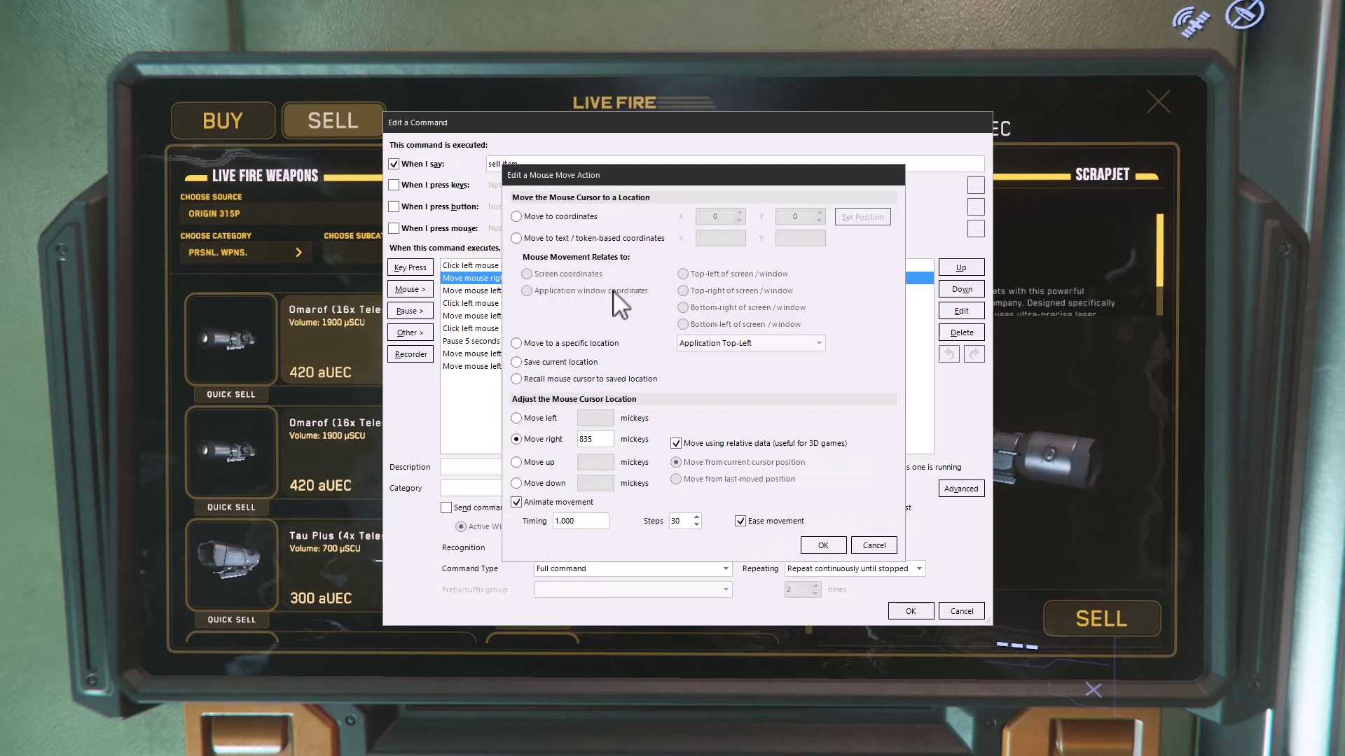
left_click(588, 442)
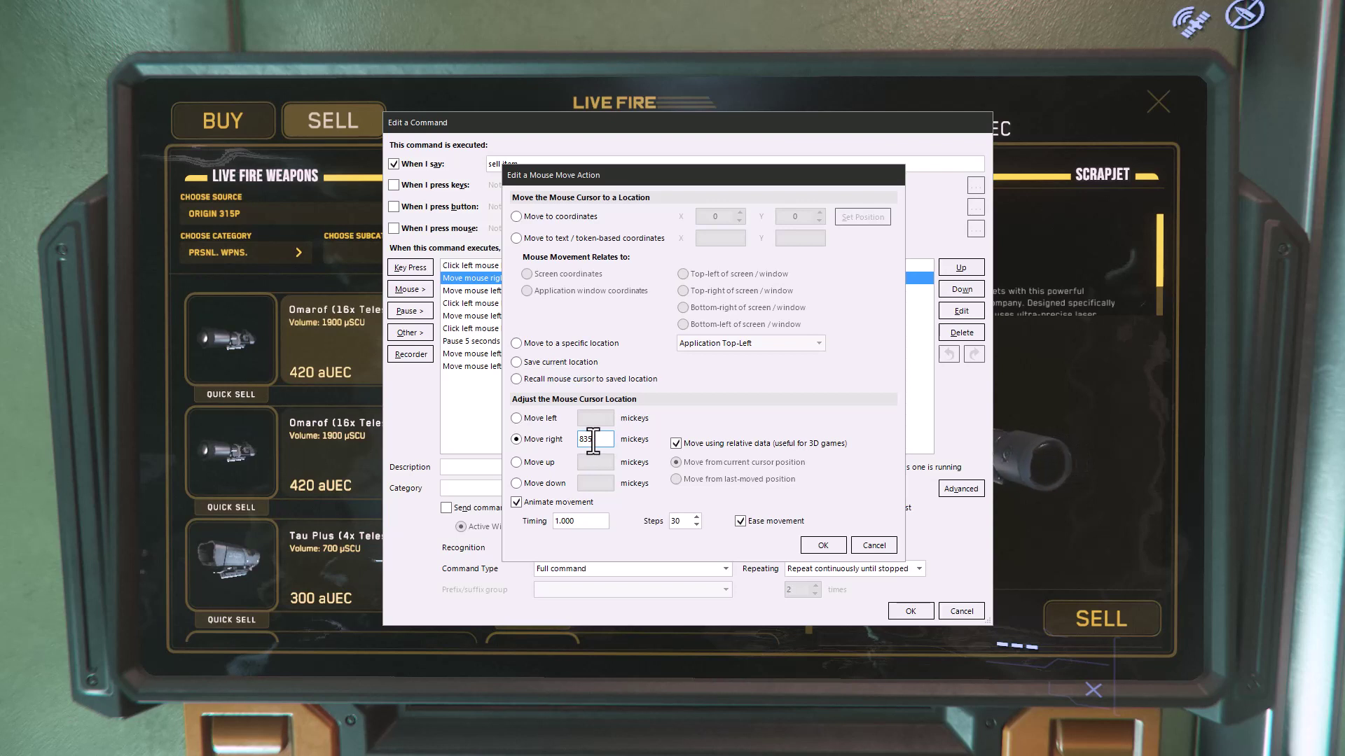
key("BackSpace")
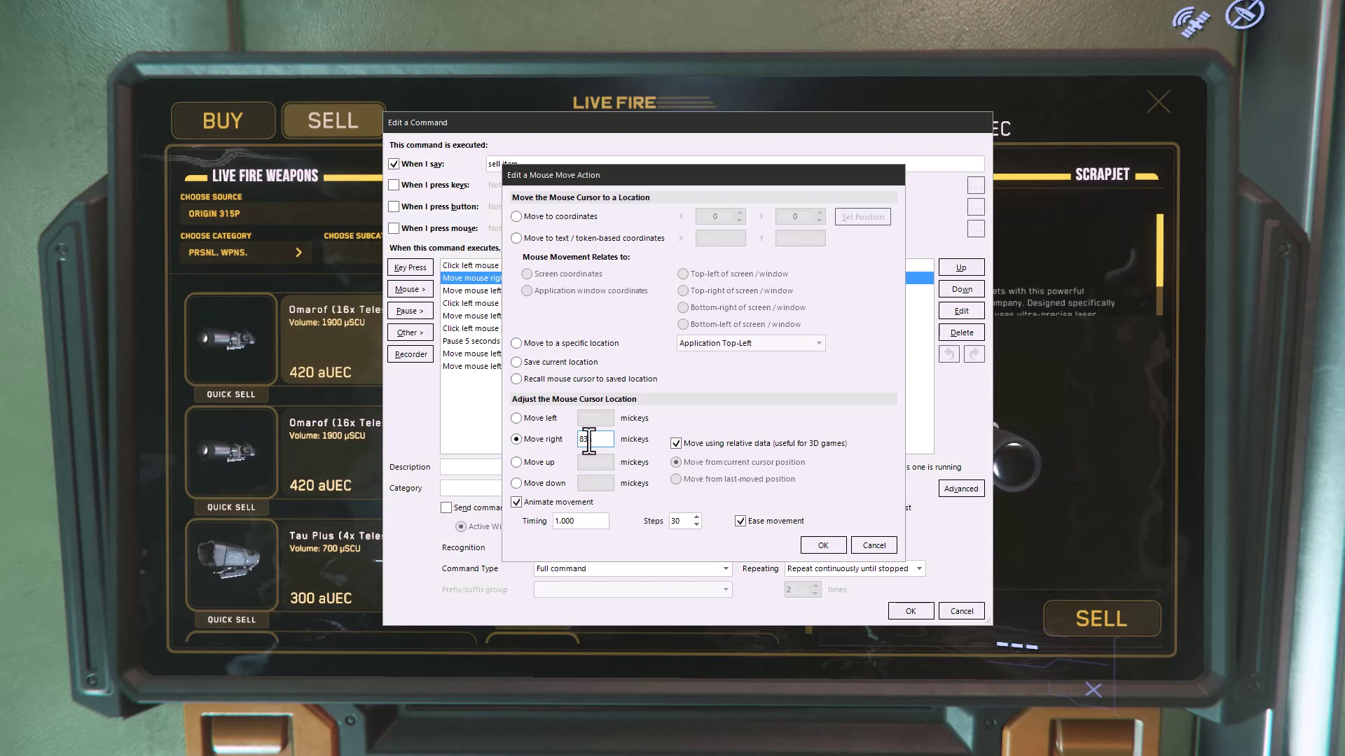
type("5")
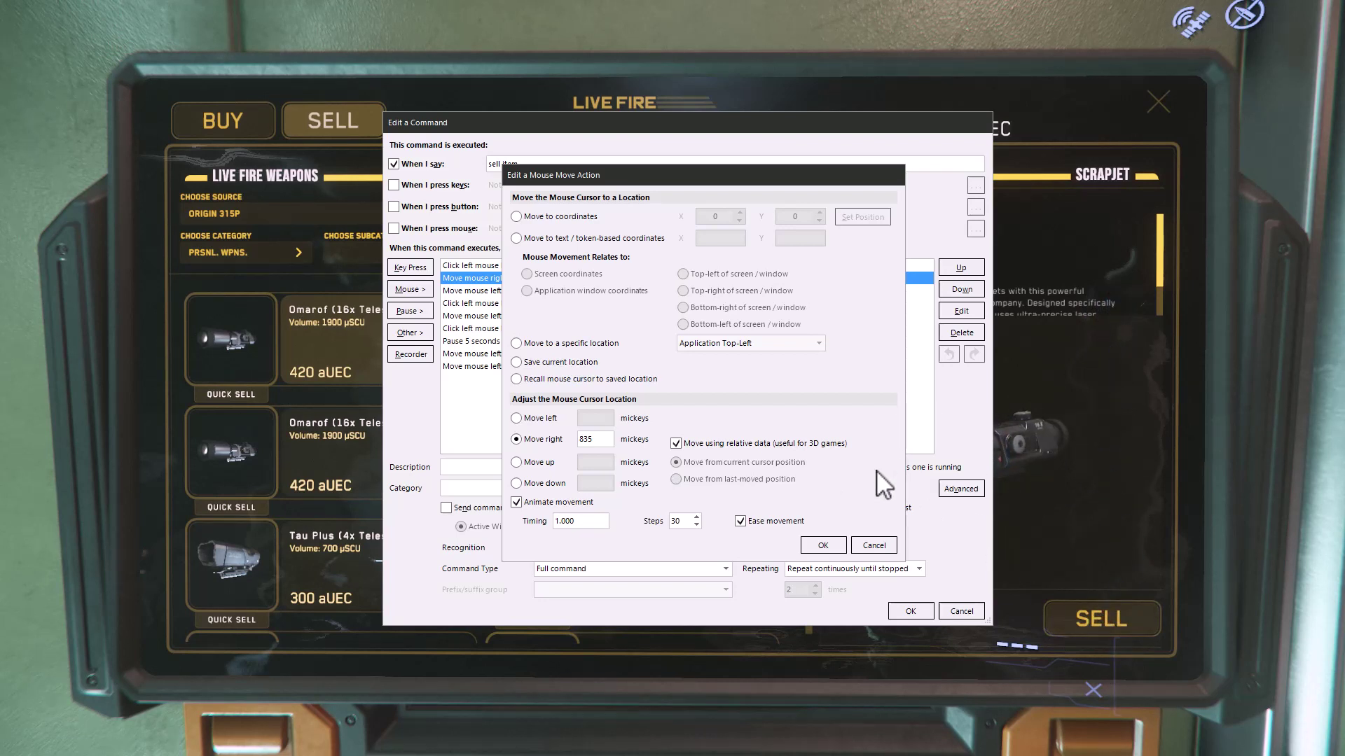
left_click(875, 546)
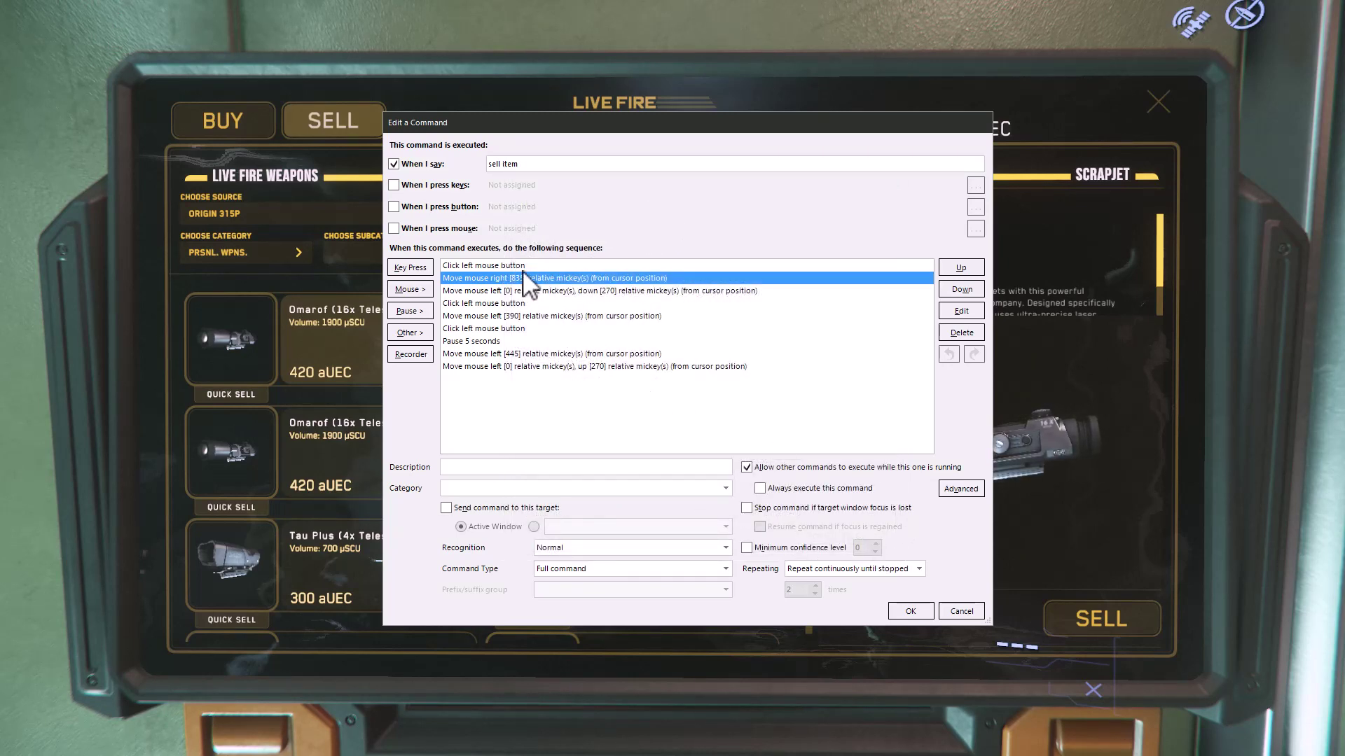
Review the sequence's opening actions: the first left click, the rightward mouse move and the downward mouse move
left_click(524, 265)
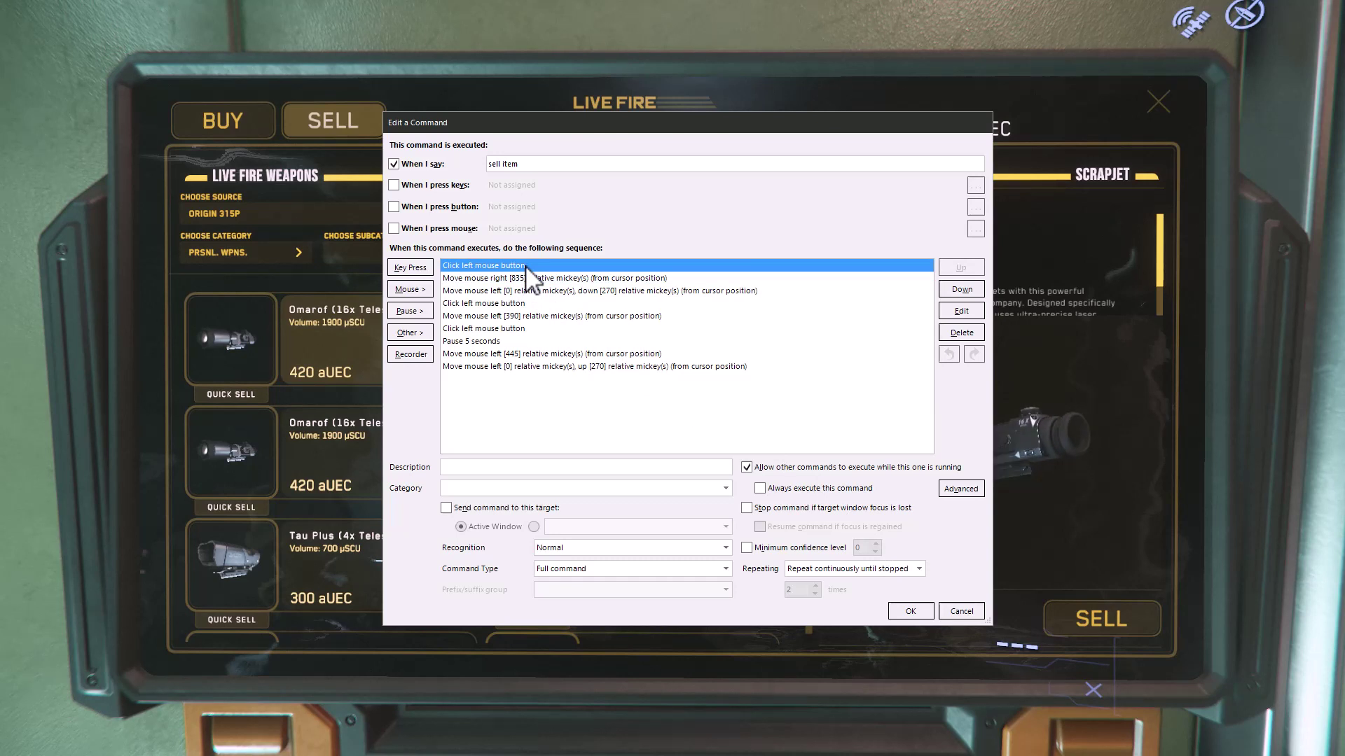
left_click(526, 279)
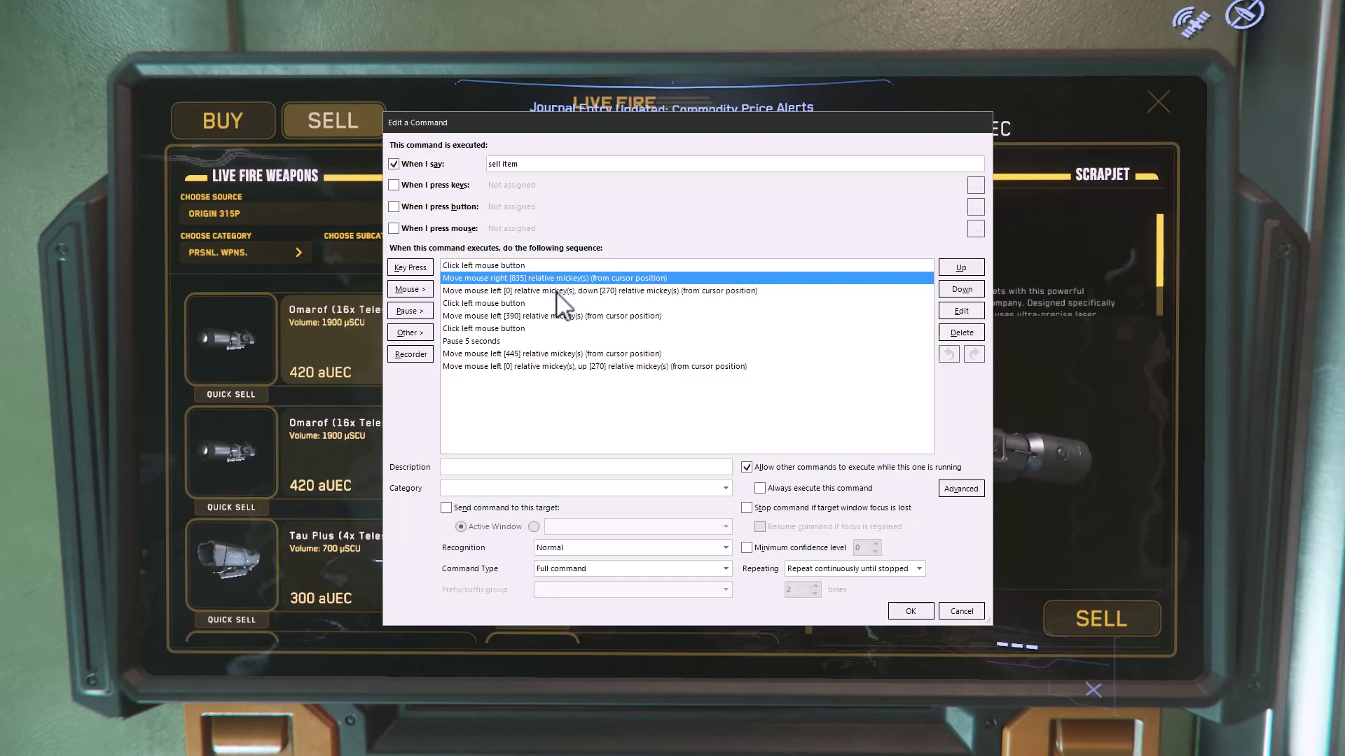
left_click(557, 291)
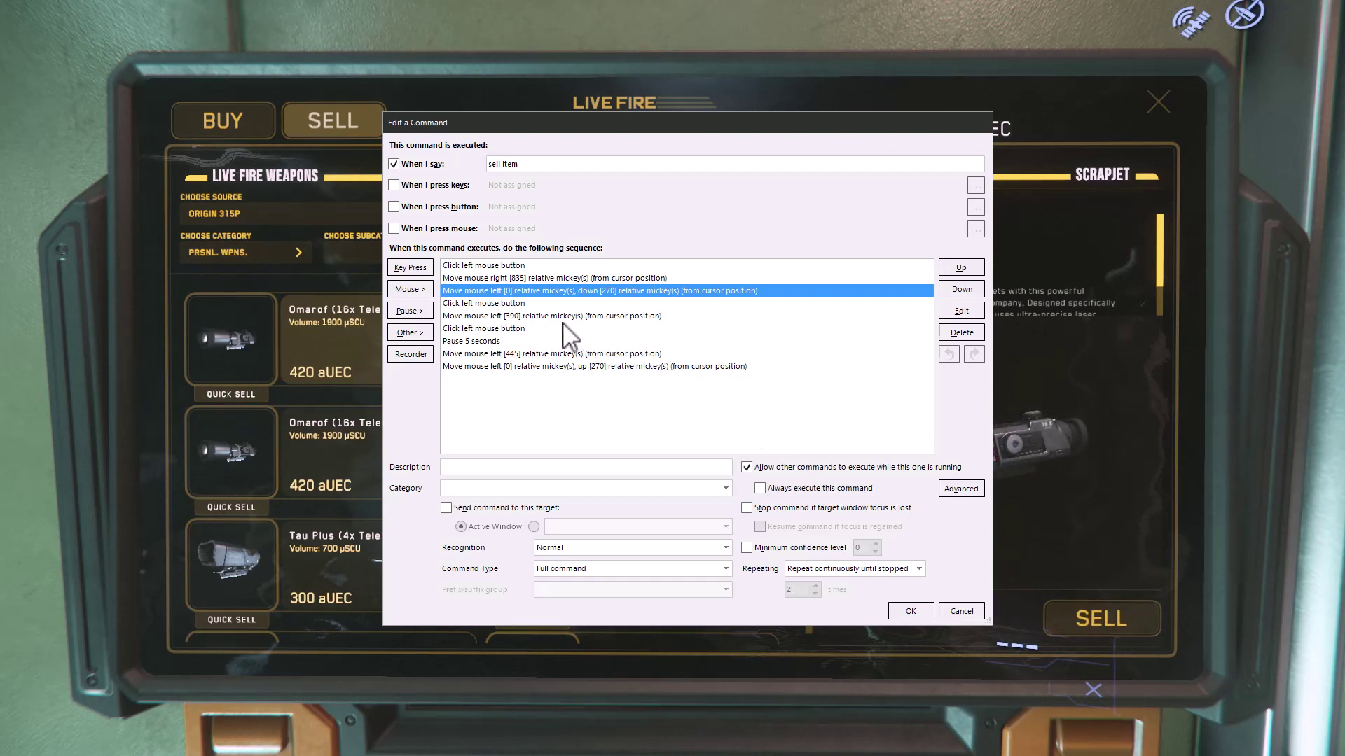
left_click(652, 467)
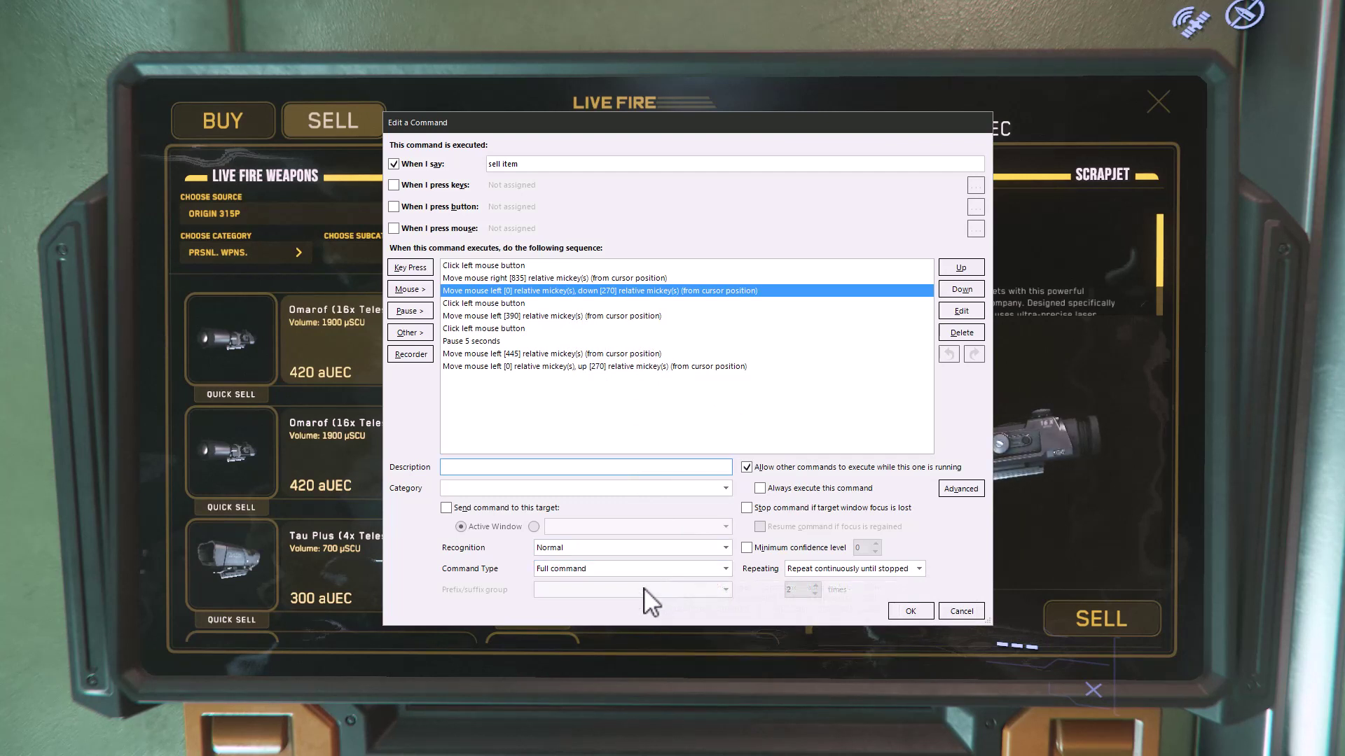
Review the last left-click action in the "sell item" sequence, just before the 5-second pause
left_click(571, 378)
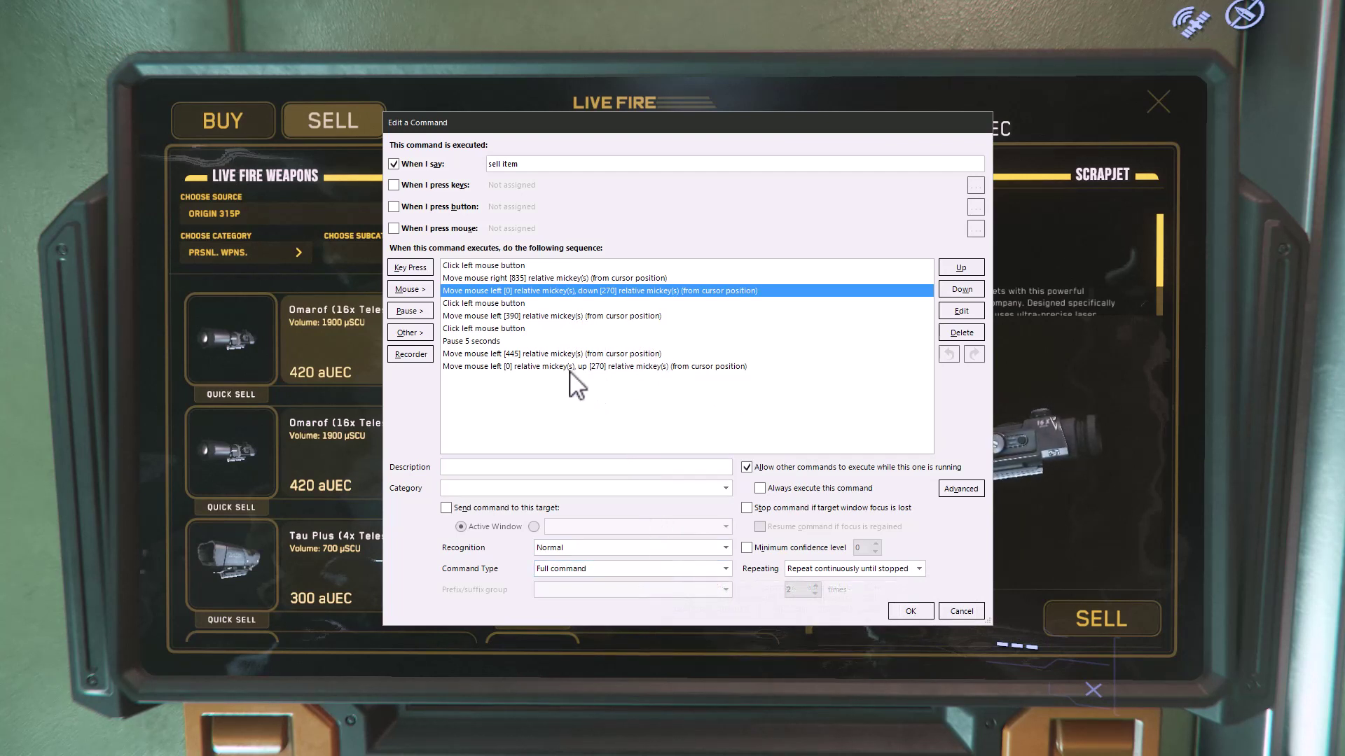
left_click(521, 330)
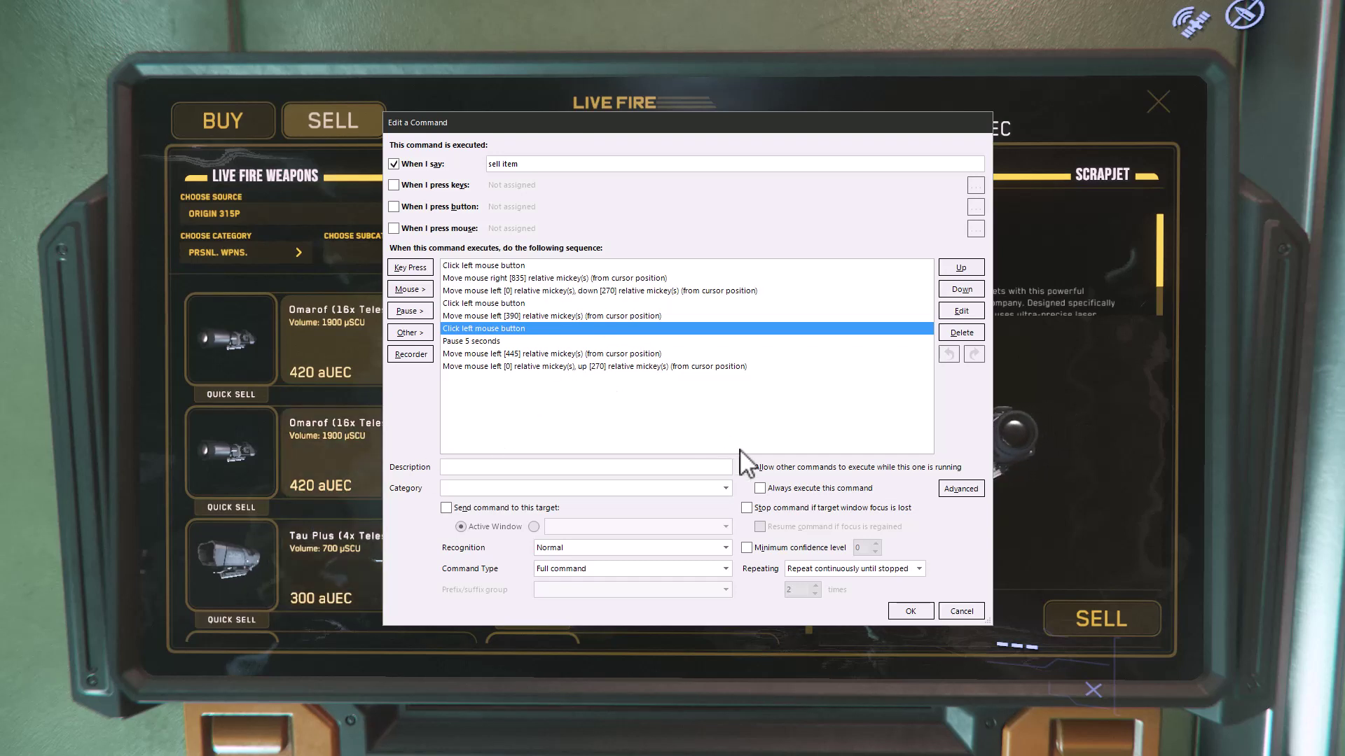
Switch the command's repeating mode to Execute only once and back to Repeat continuously until stopped
left_click(920, 569)
left_click(886, 584)
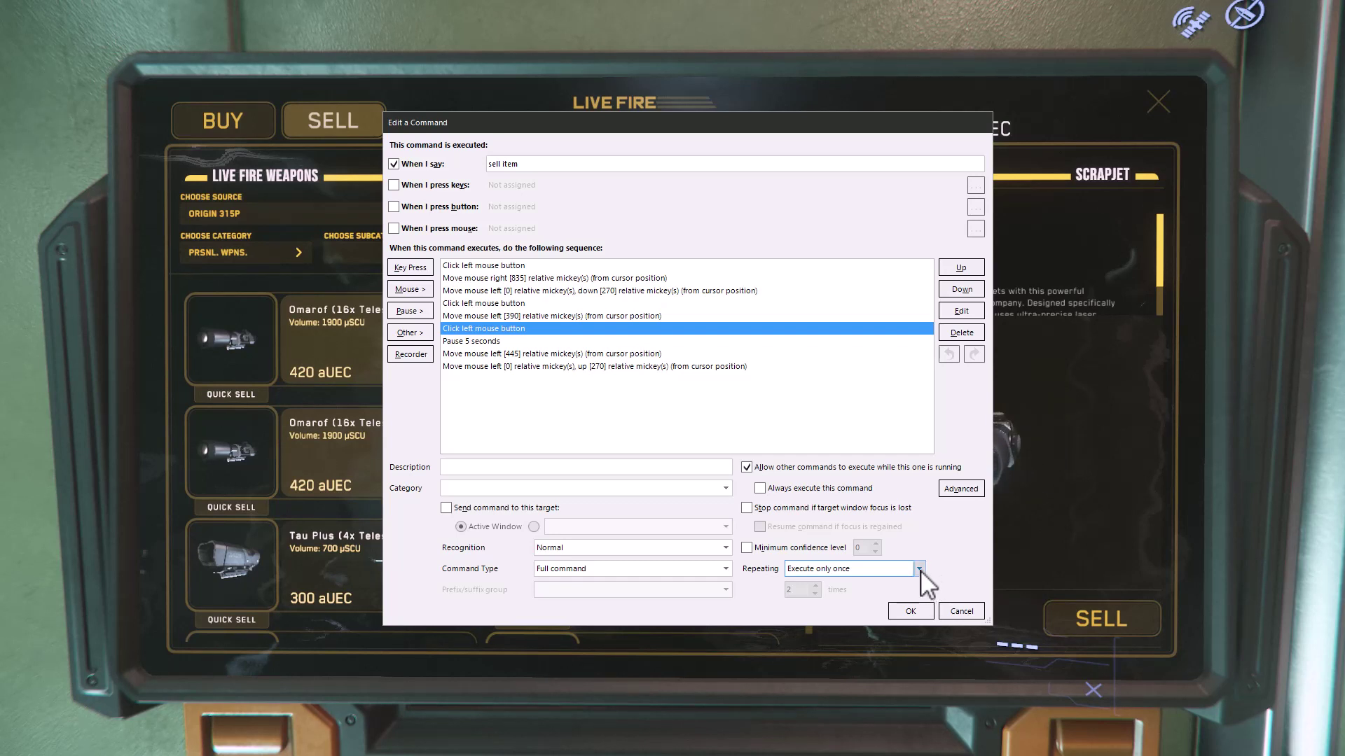
left_click(919, 569)
left_click(887, 597)
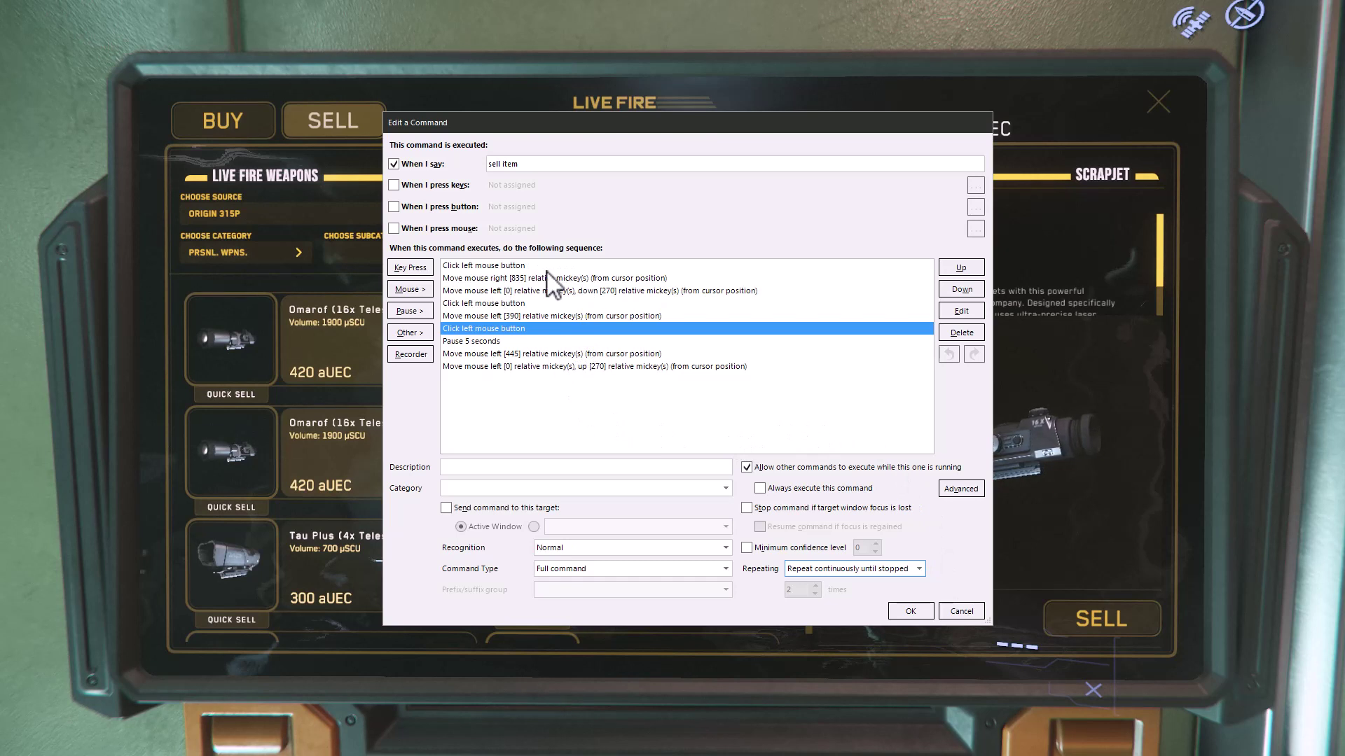
Review the sequence's leftward mouse moves, the final upward mouse move and the 5-second pause
left_click(475, 368)
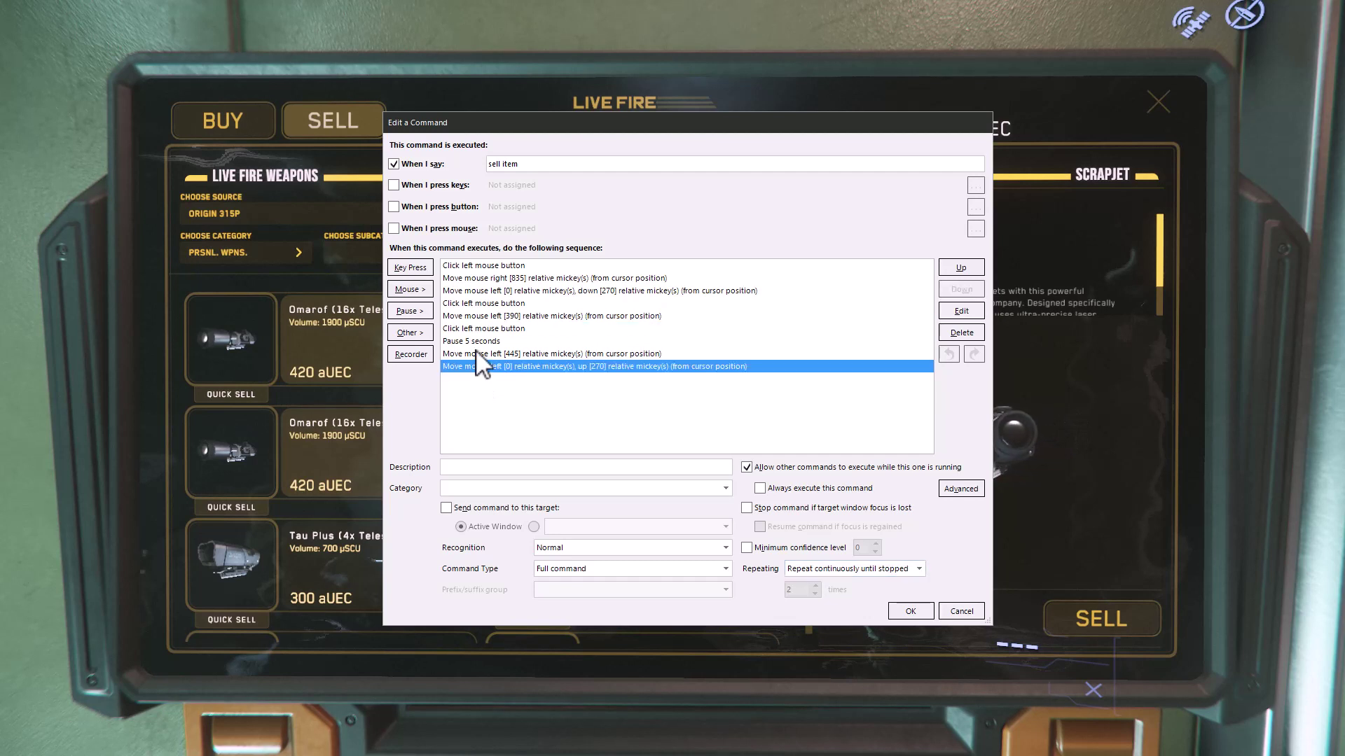
left_click(477, 353)
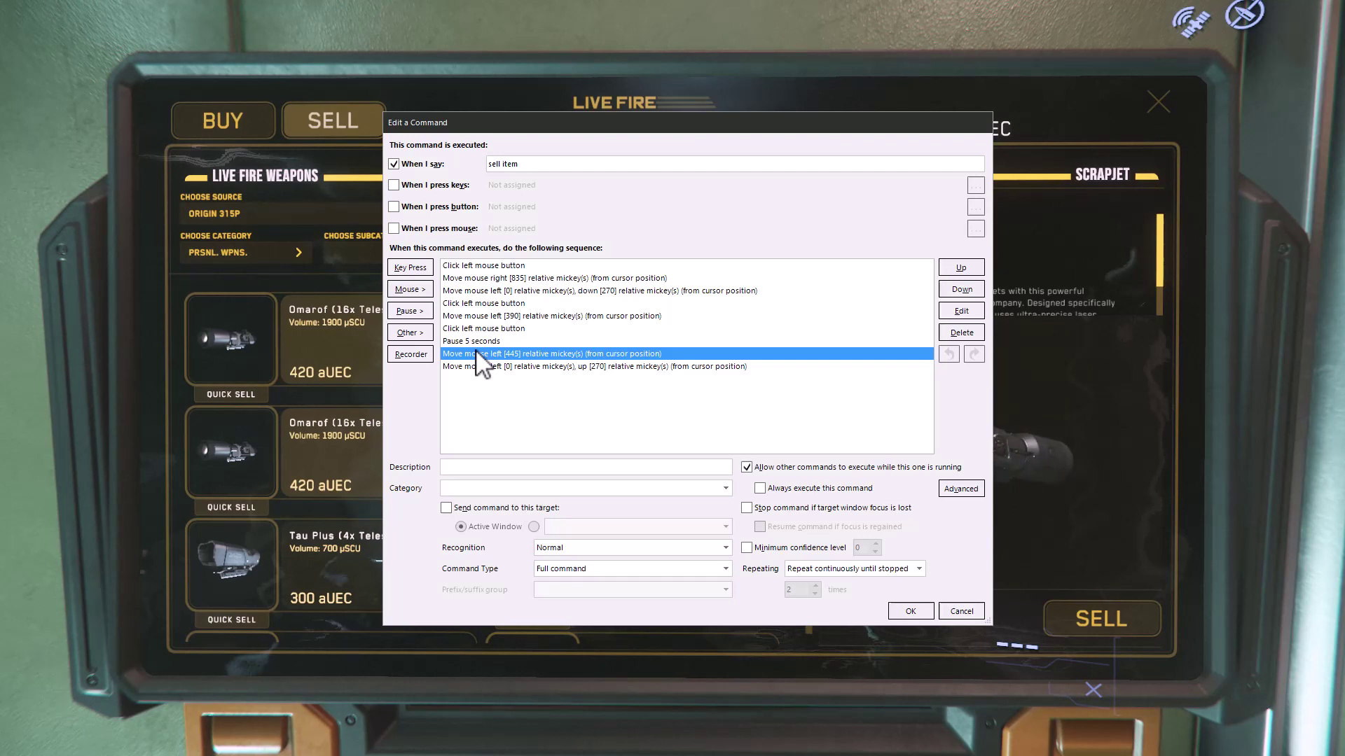
left_click(480, 368)
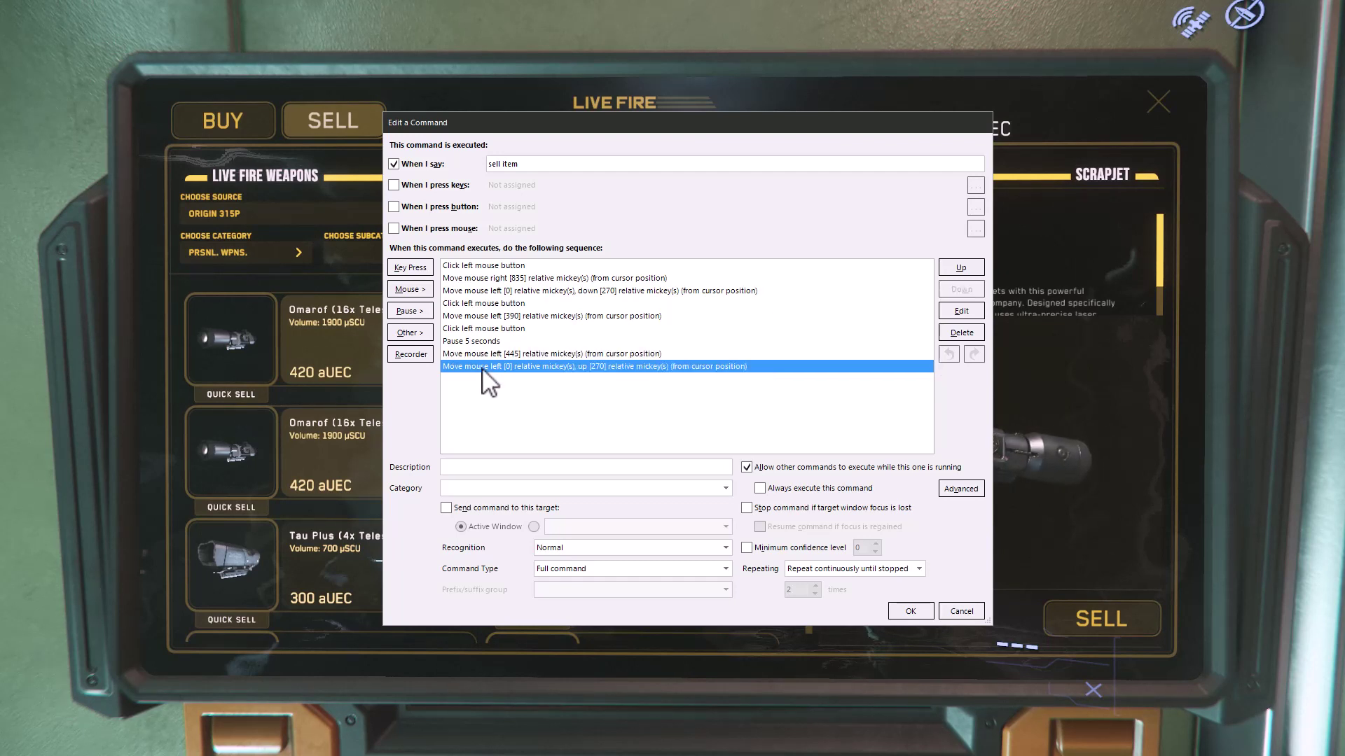
left_click(501, 316)
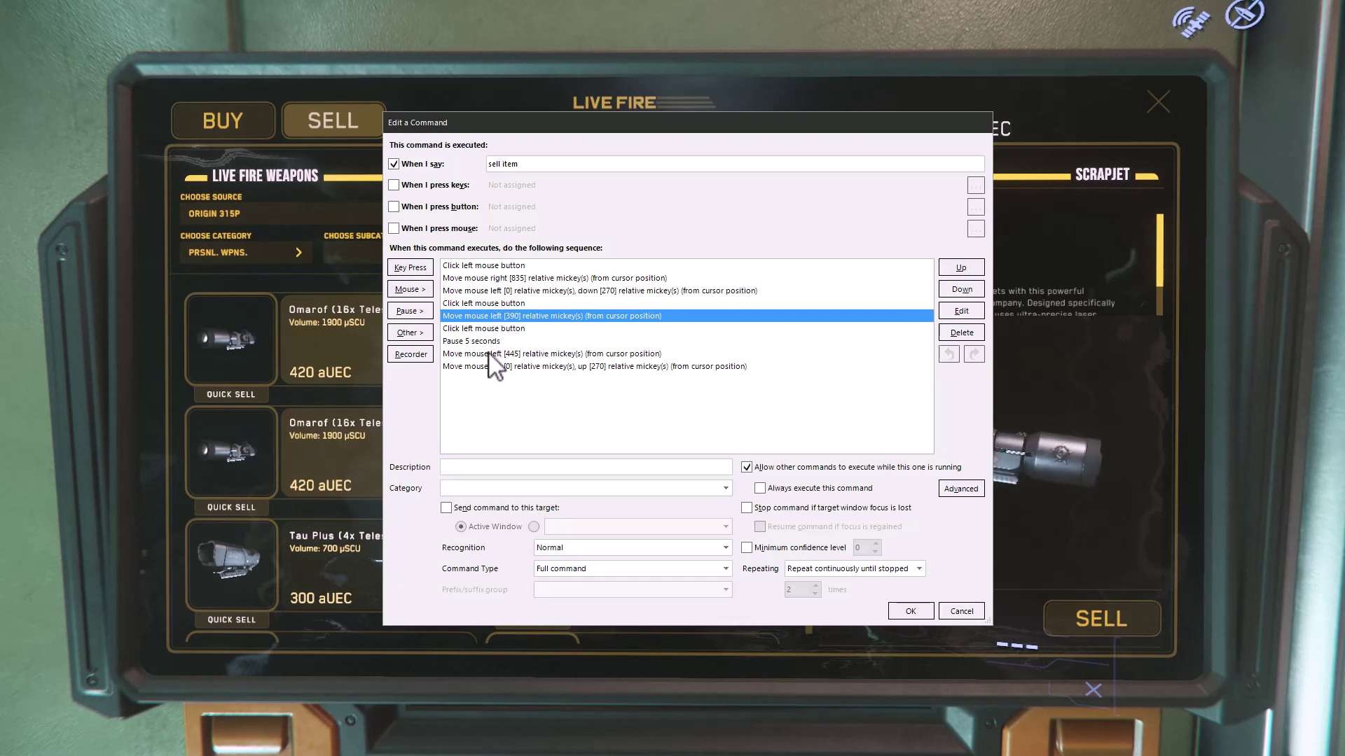
left_click(480, 342)
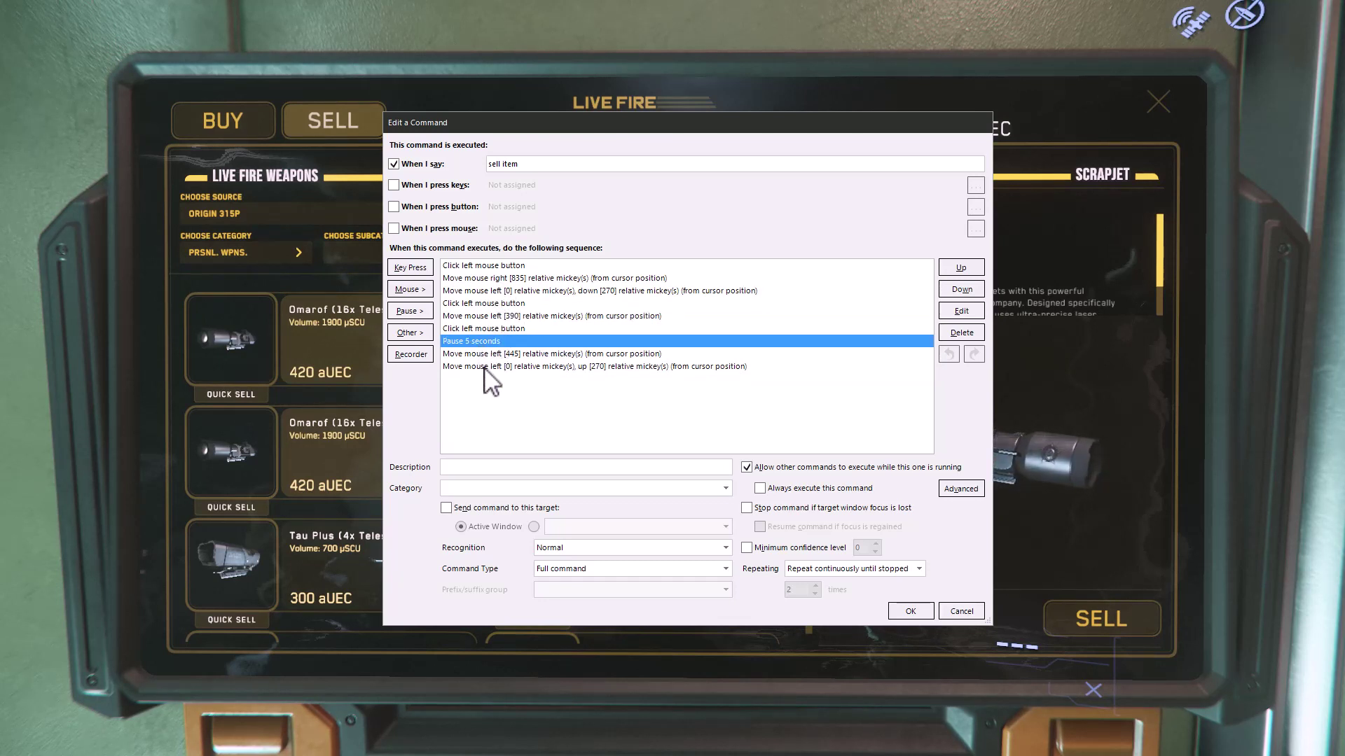
left_click(421, 312)
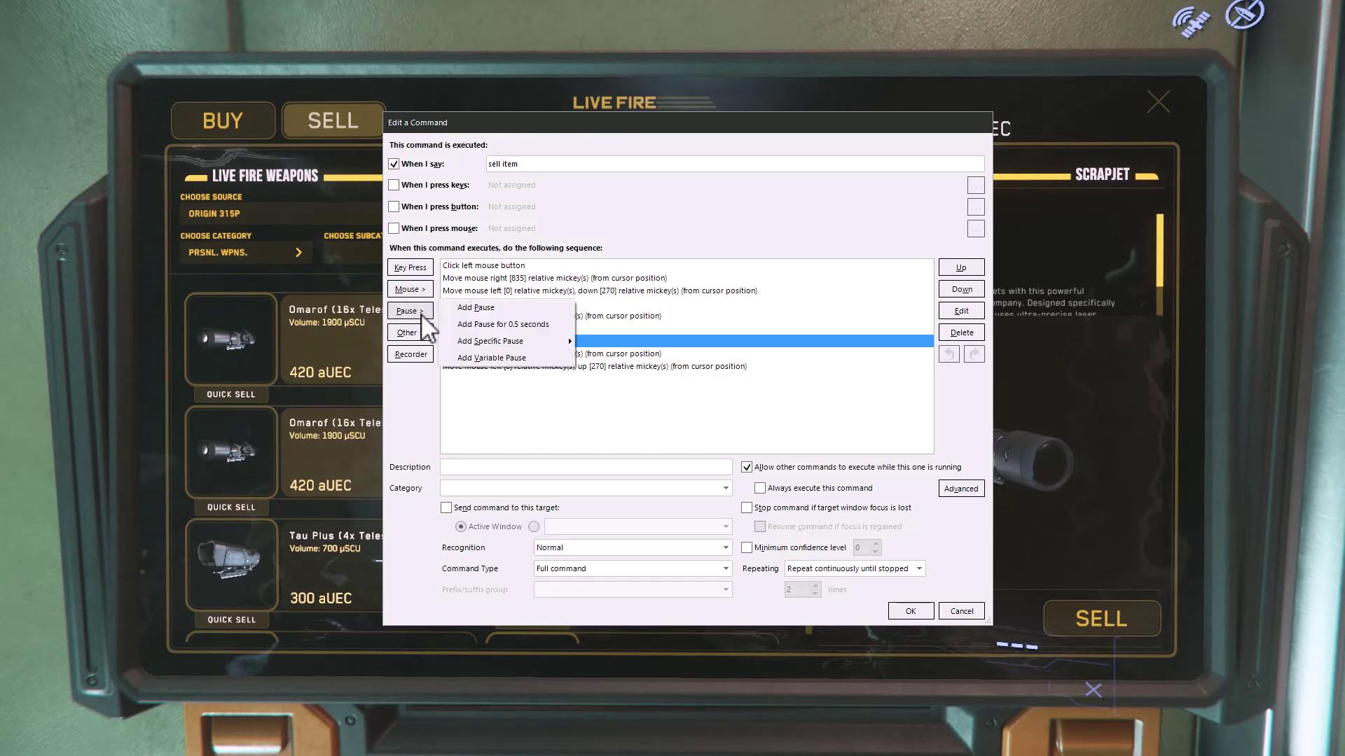
left_click(465, 308)
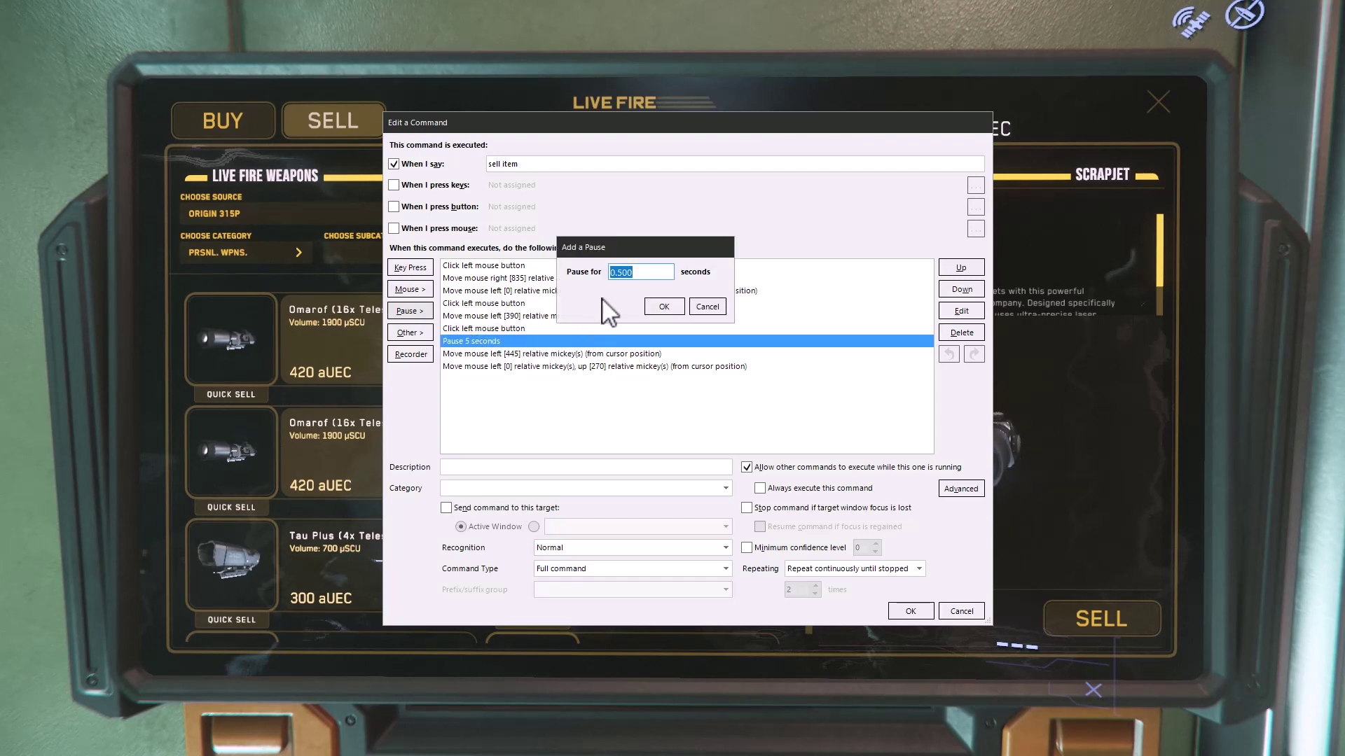
left_click(699, 309)
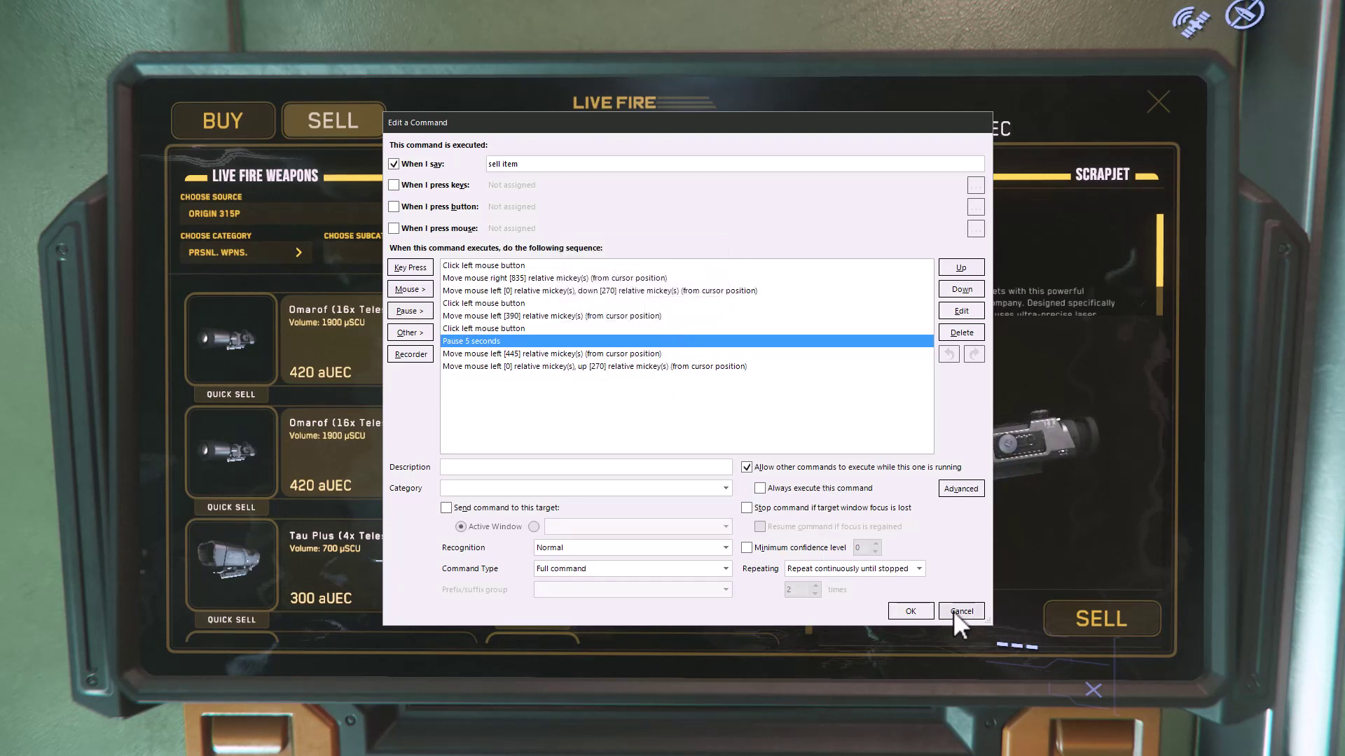
Close the command editor and sell the three remaining Omarof (16x Telescopic) scopes from the Origin 315p, confirming each sale
key("Return")
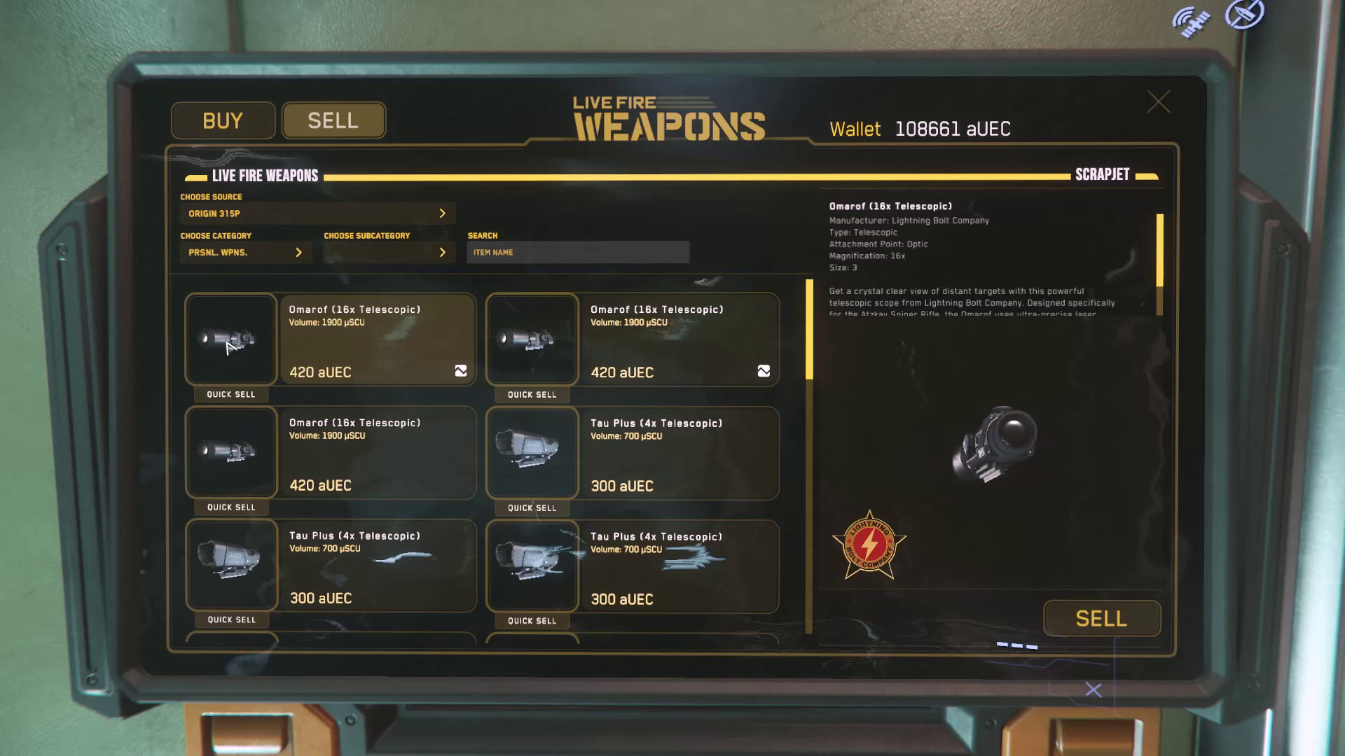
left_click(1094, 603)
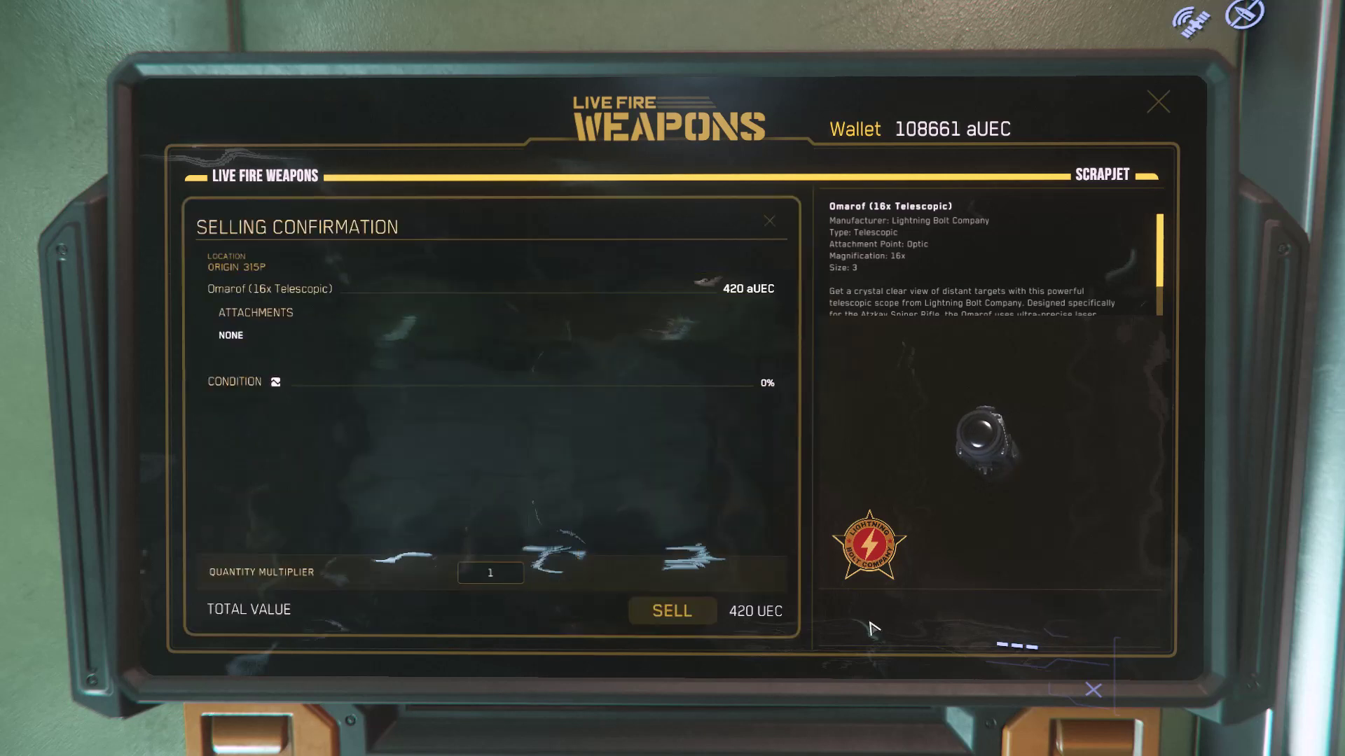
left_click(689, 624)
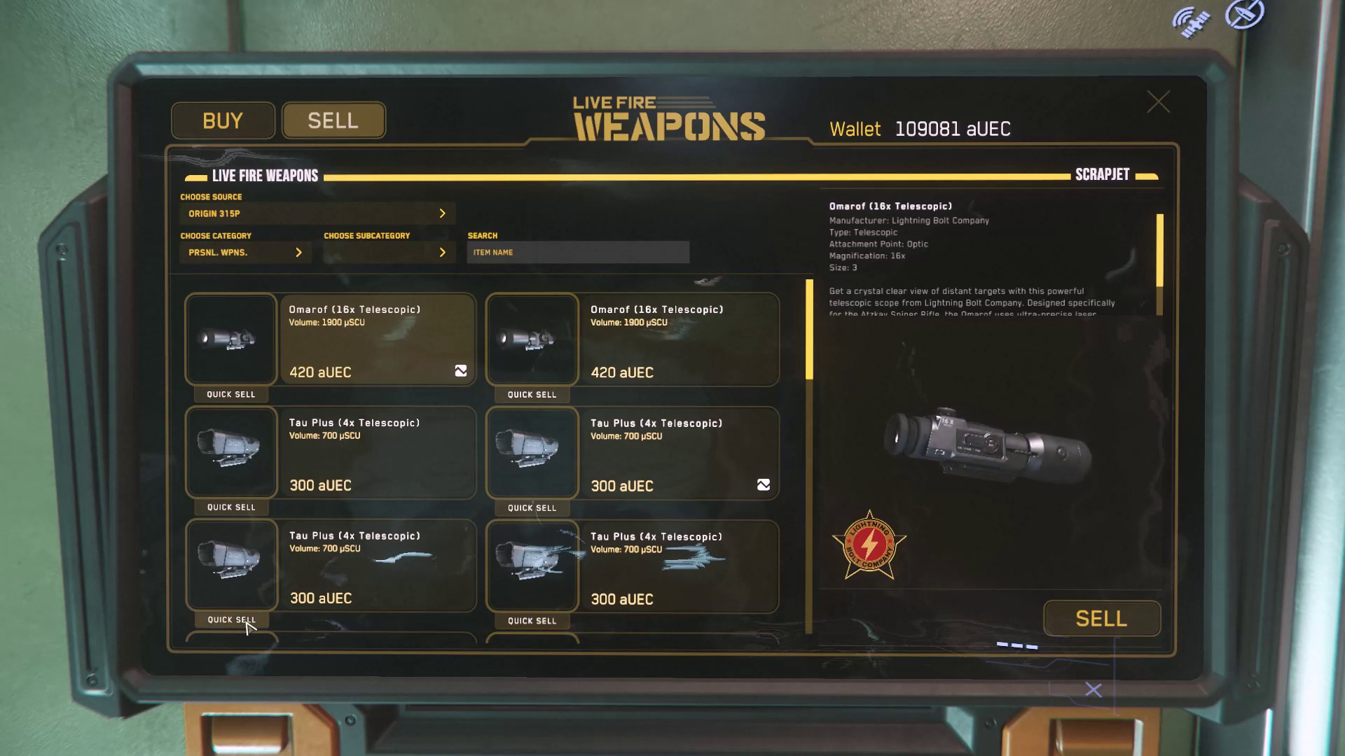
left_click(1090, 610)
left_click(686, 622)
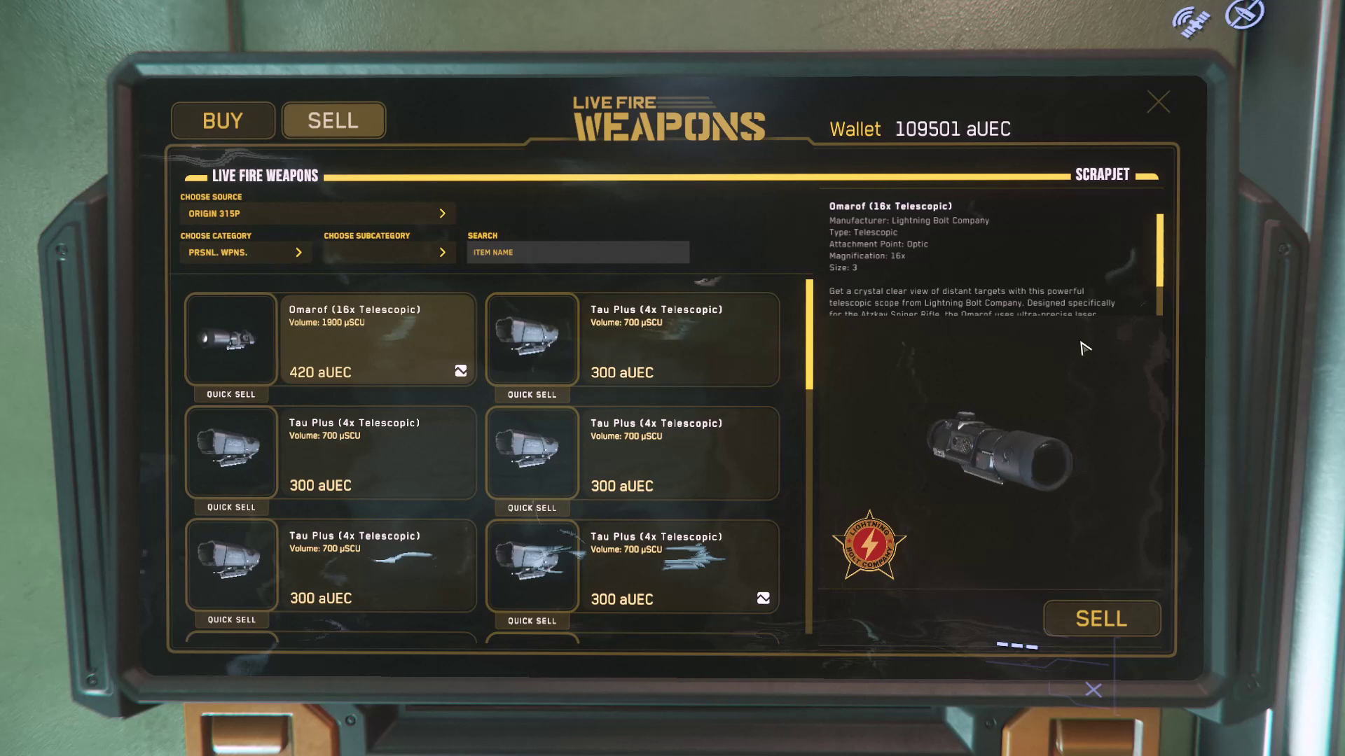
left_click(1090, 610)
left_click(685, 623)
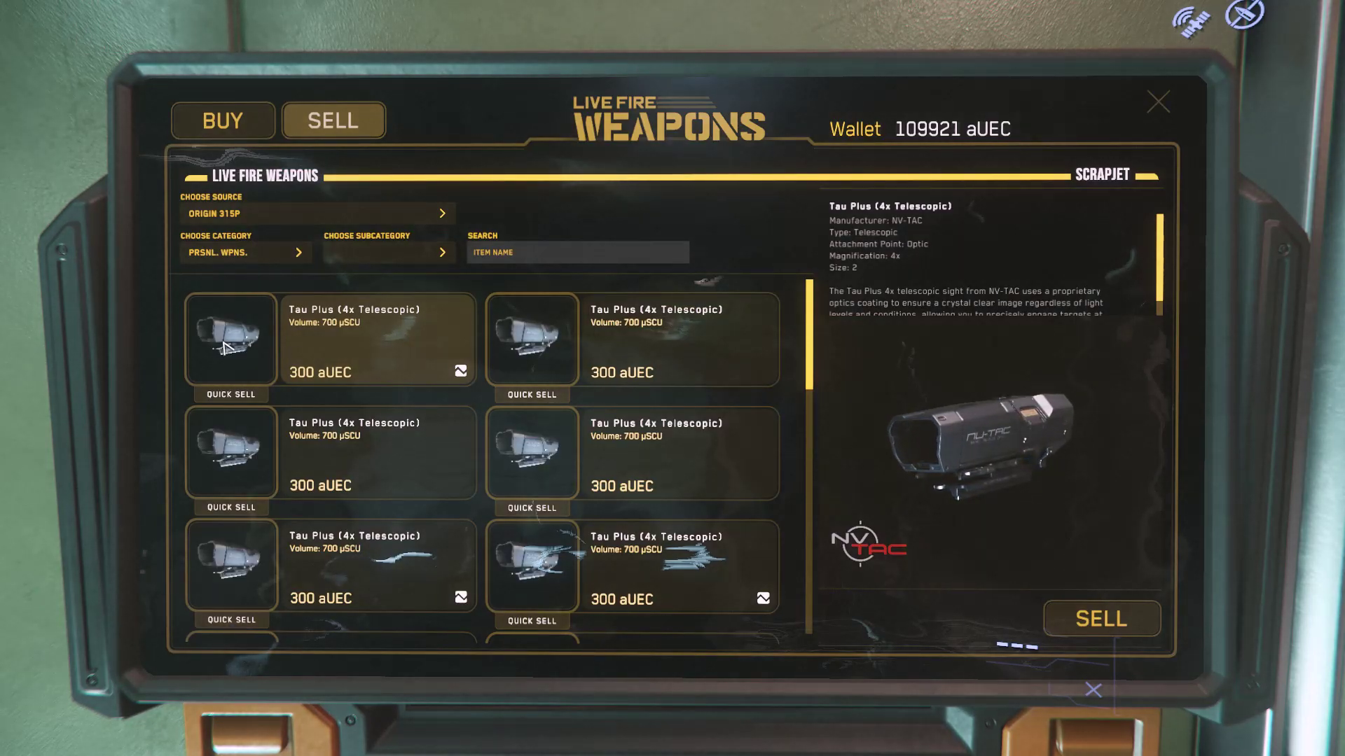
Sell three Tau Plus (4x Telescopic) scopes from the Origin 315p one at a time, confirming each sale
left_click(1093, 614)
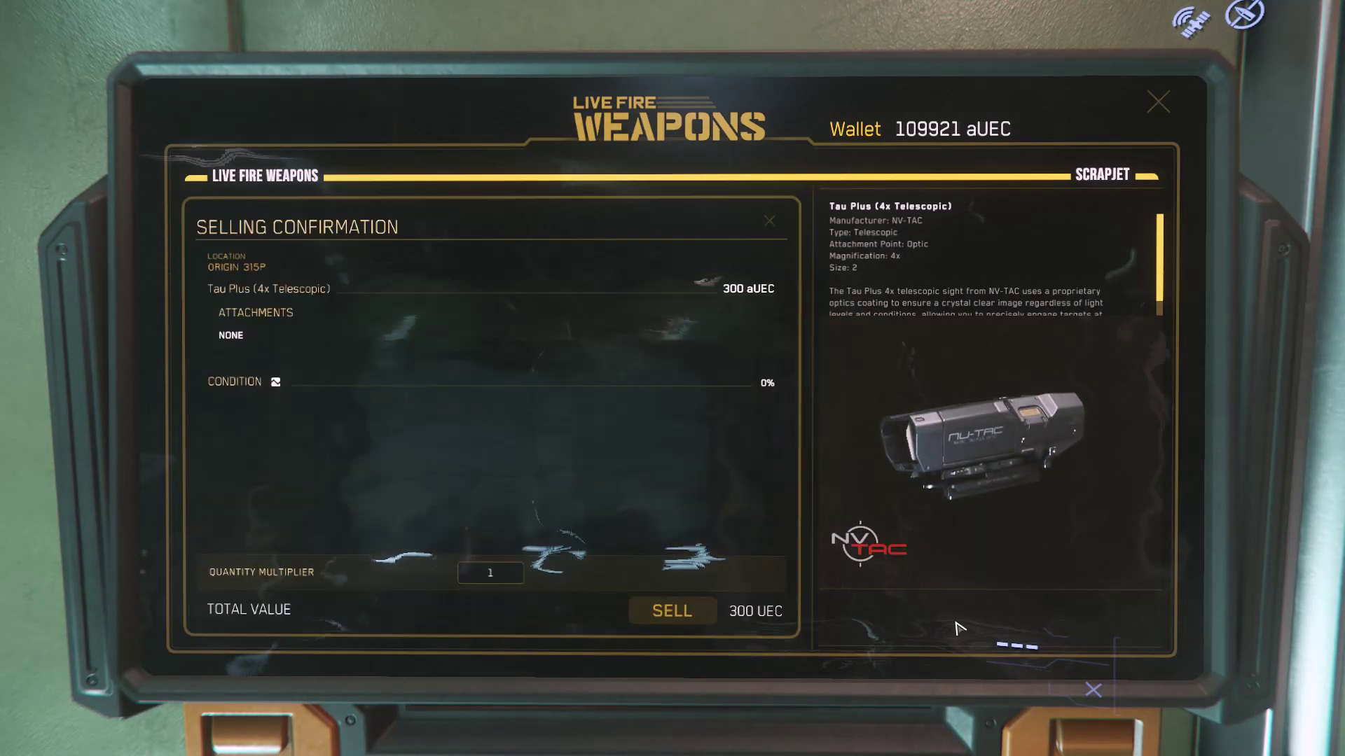
left_click(687, 627)
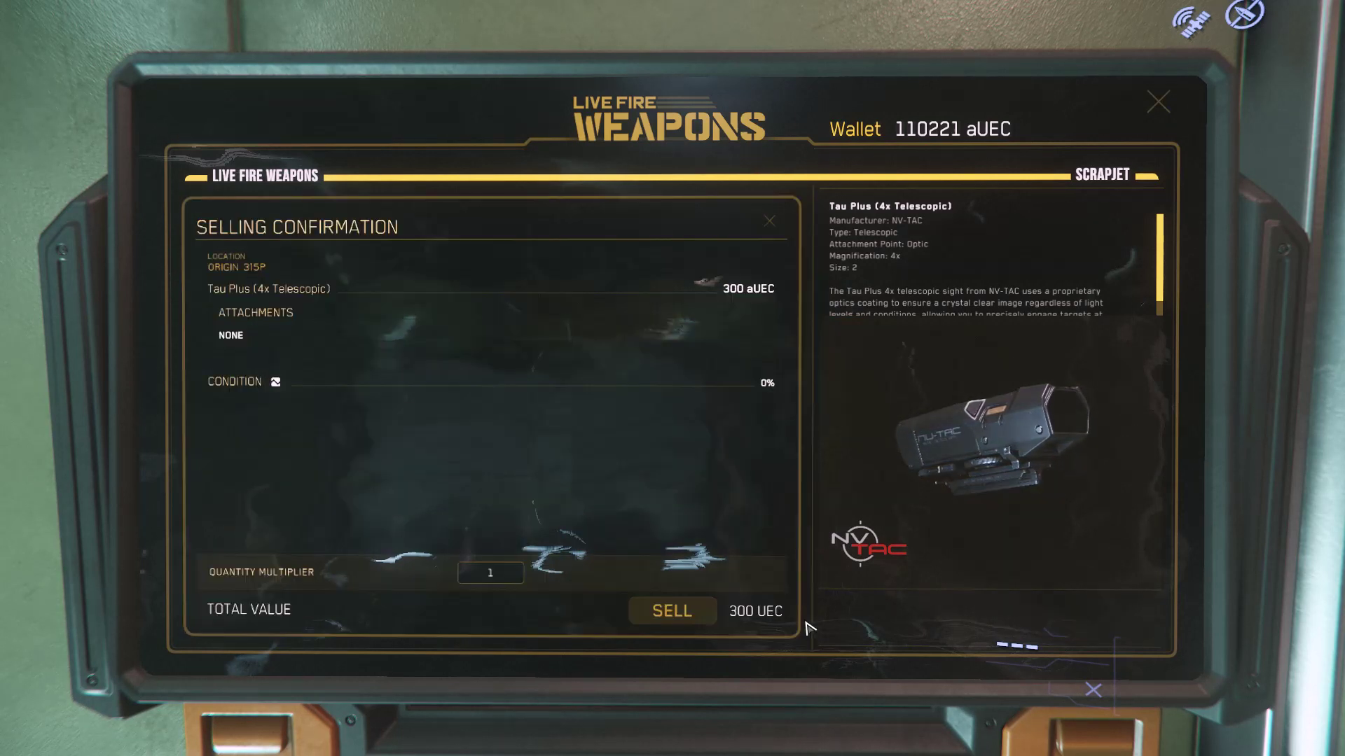
left_click(685, 622)
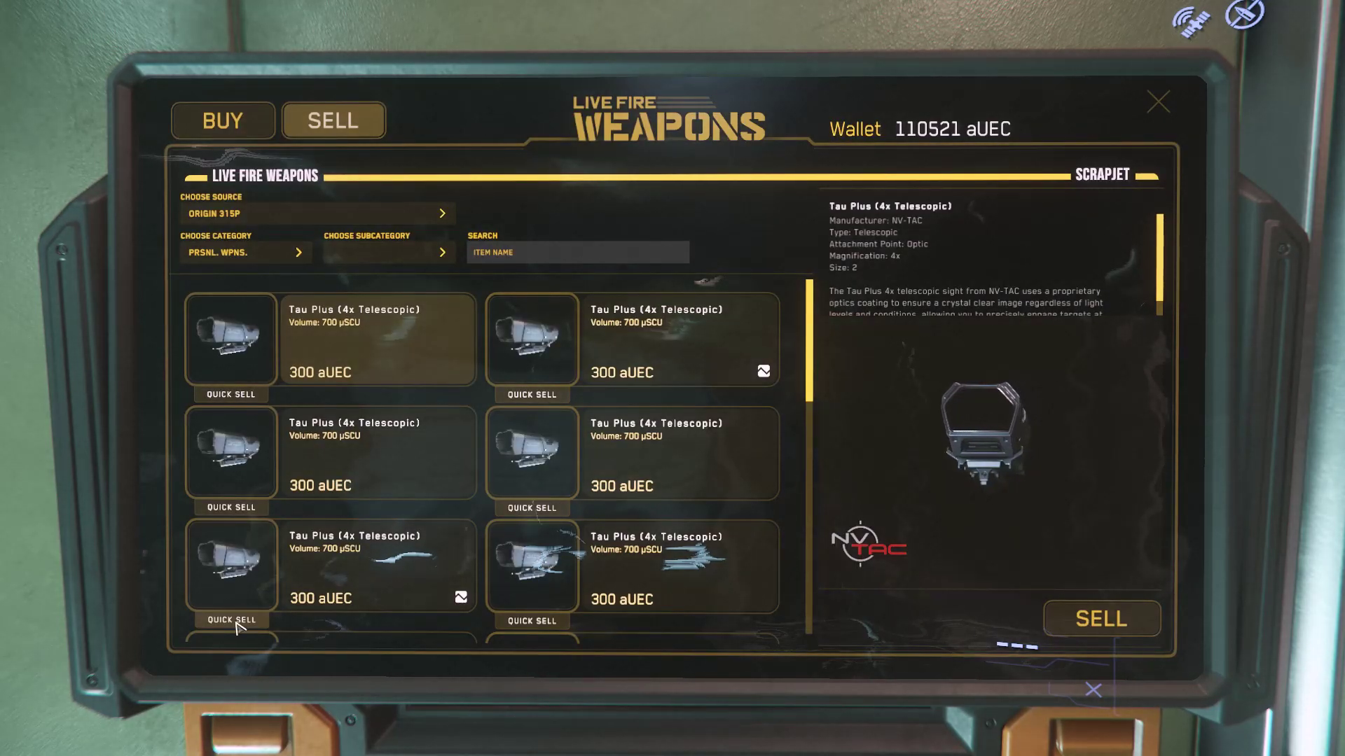
left_click(1090, 620)
left_click(684, 627)
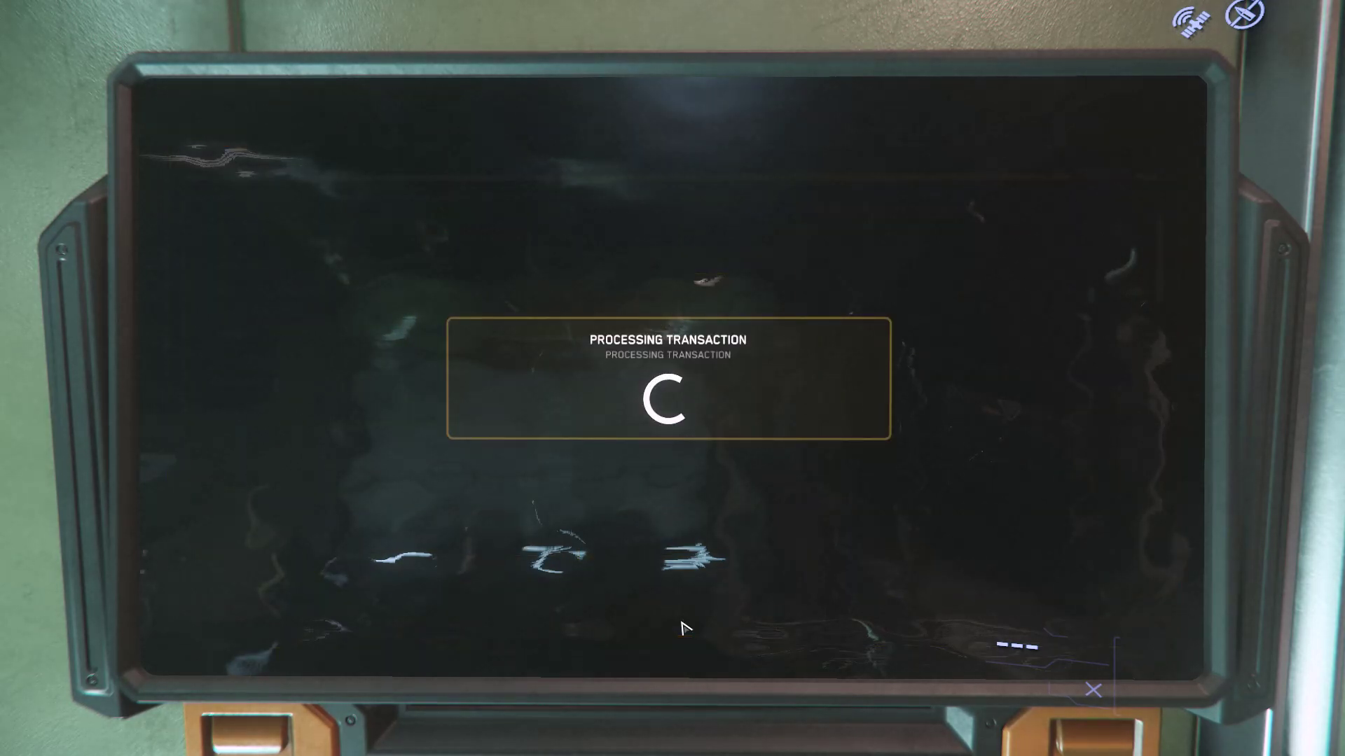